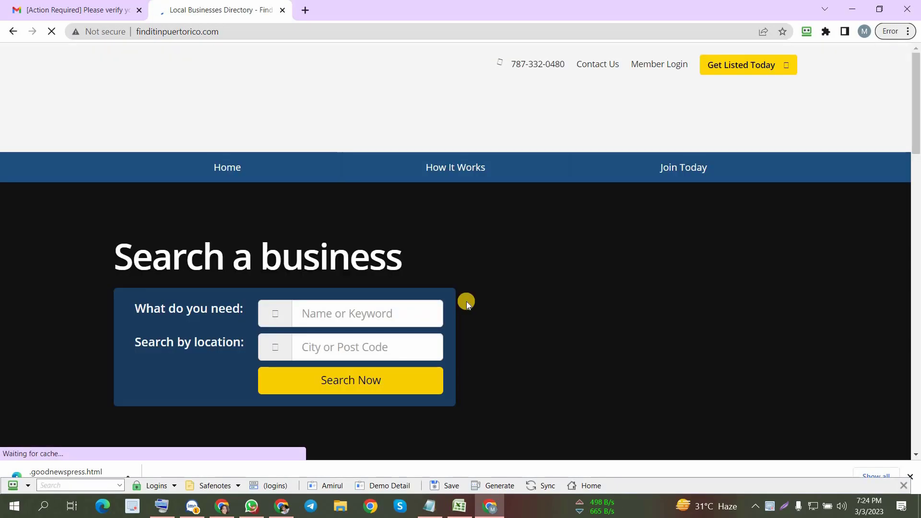
- Open the listing plans on FindItinPuertoRico.com and start creating a free Basic Listing
left_click(737, 70)
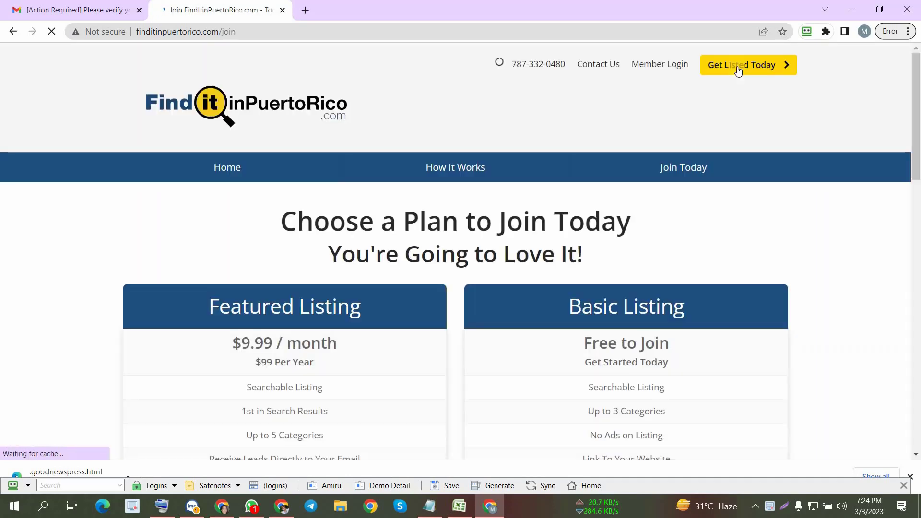
scroll(442, 275, "down", 3)
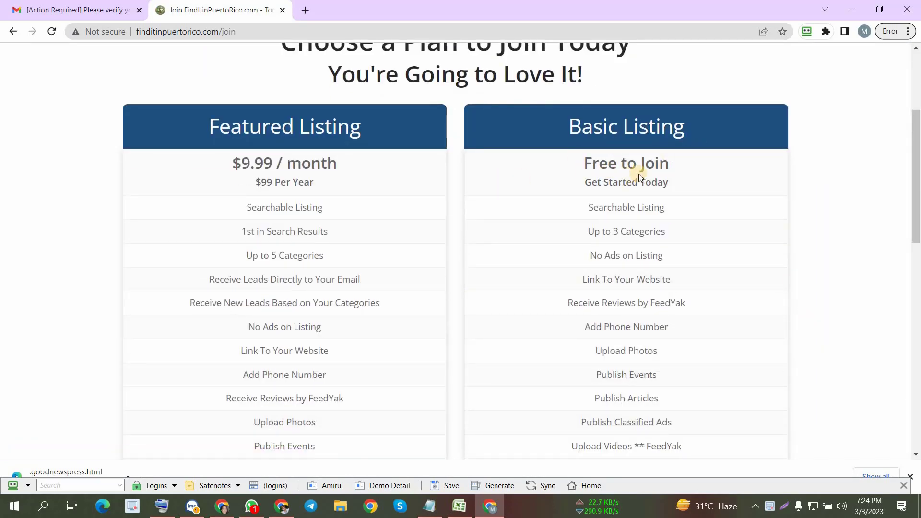
scroll(288, 240, "down", 3)
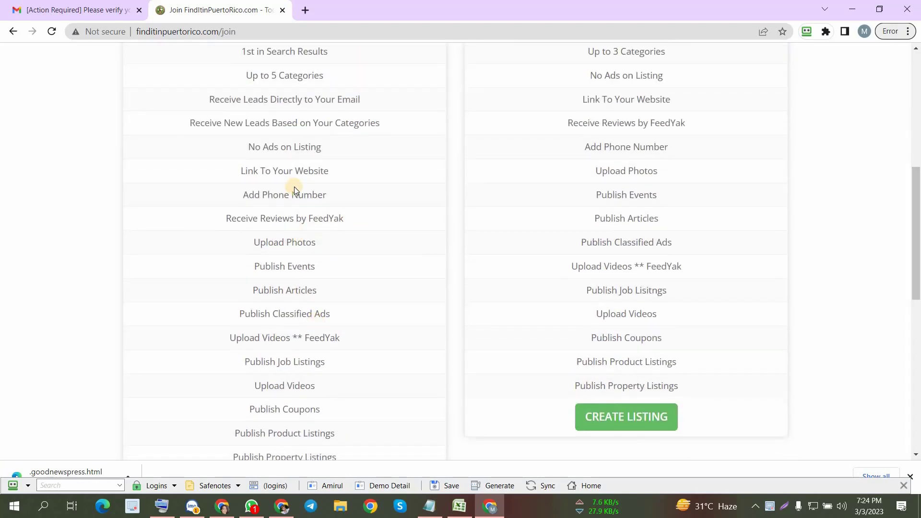
scroll(288, 216, "up", 4)
scroll(639, 205, "down", 10)
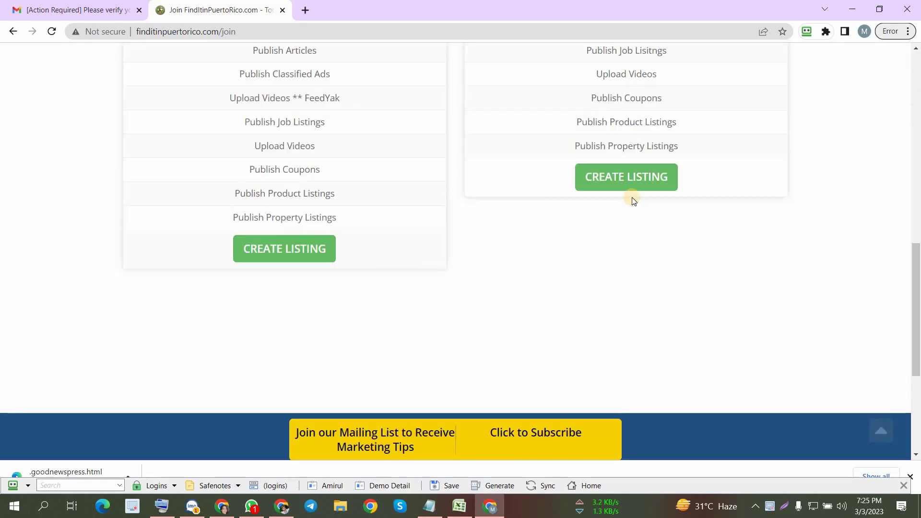
left_click(629, 182)
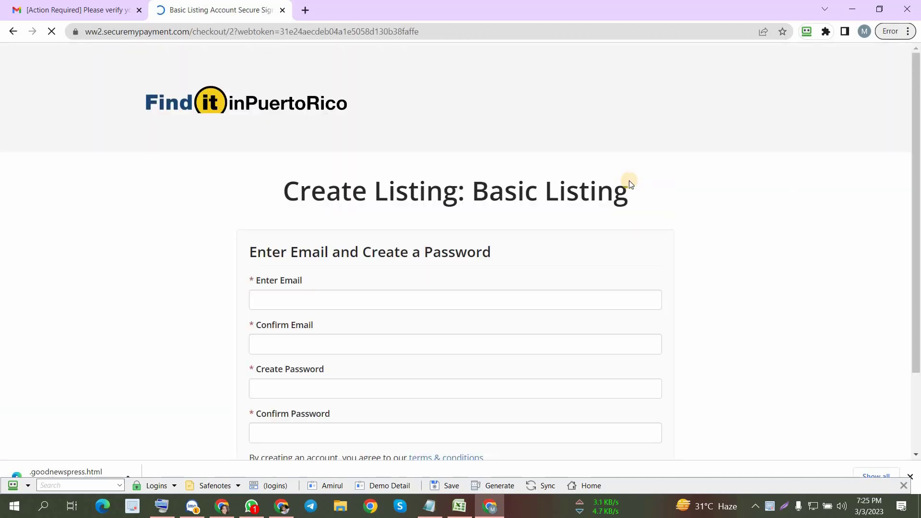
- Fill in the sign-up form's email, password and both confirmation fields from the saved Demo Detail identity
scroll(548, 187, "down", 2)
left_click(348, 191)
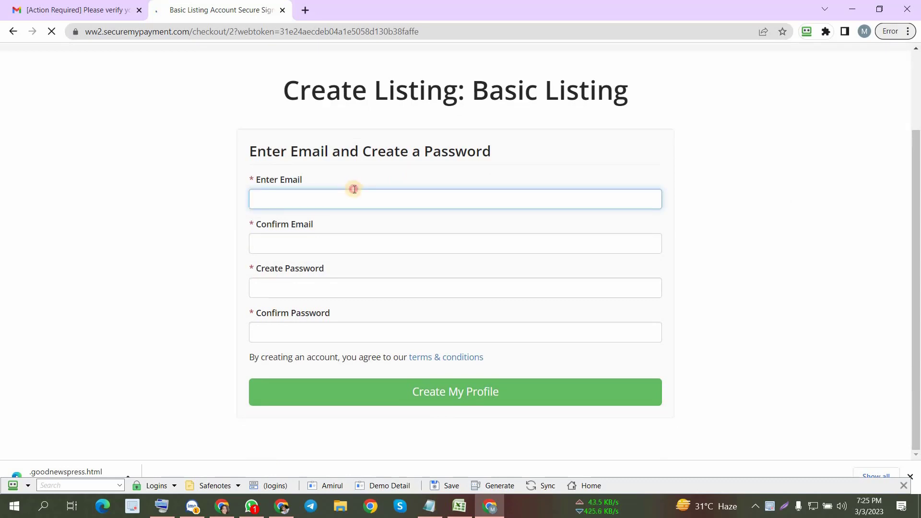
left_click(384, 485)
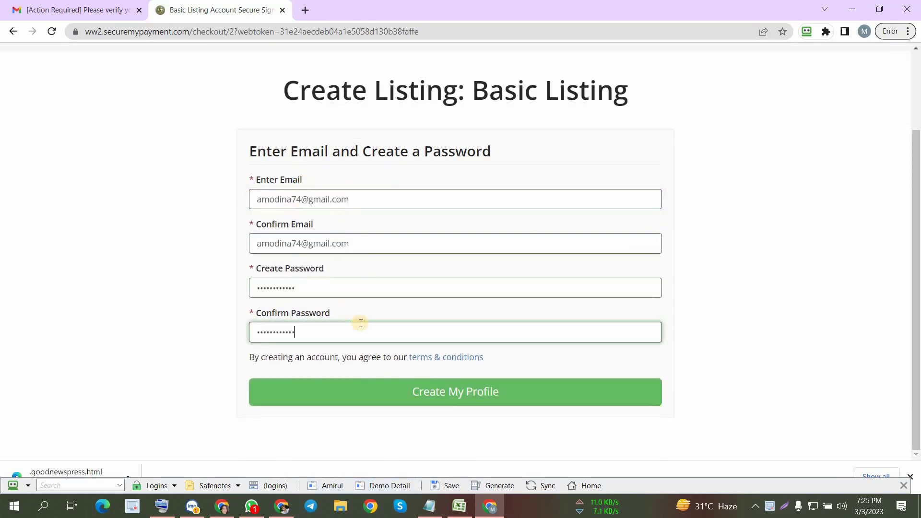
left_click(350, 285)
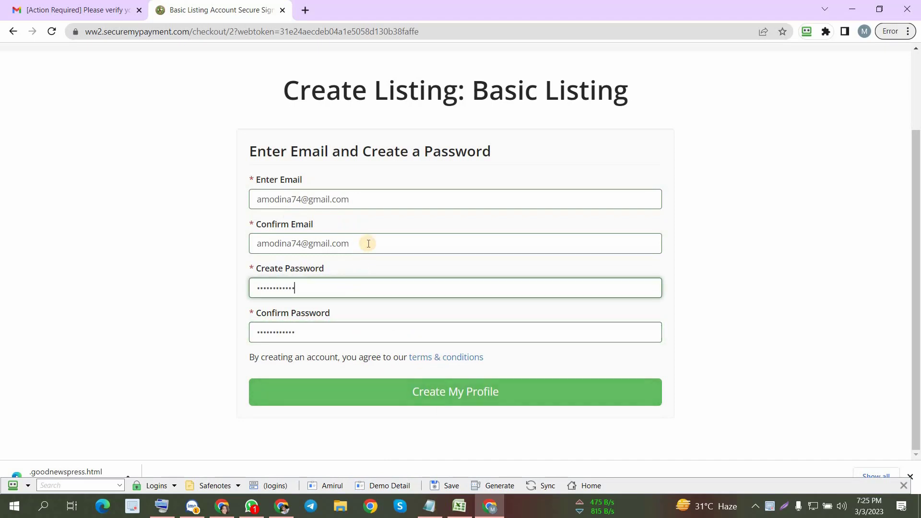
left_click(366, 243)
left_click(381, 207)
left_click(371, 324)
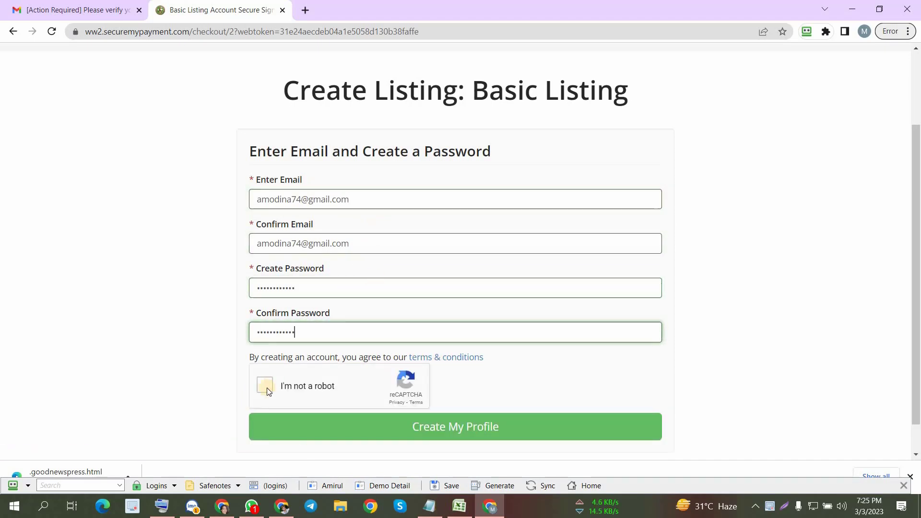
- Submit the sign-up form to create the profile and continue to the member dashboard
scroll(305, 374, "down", 1)
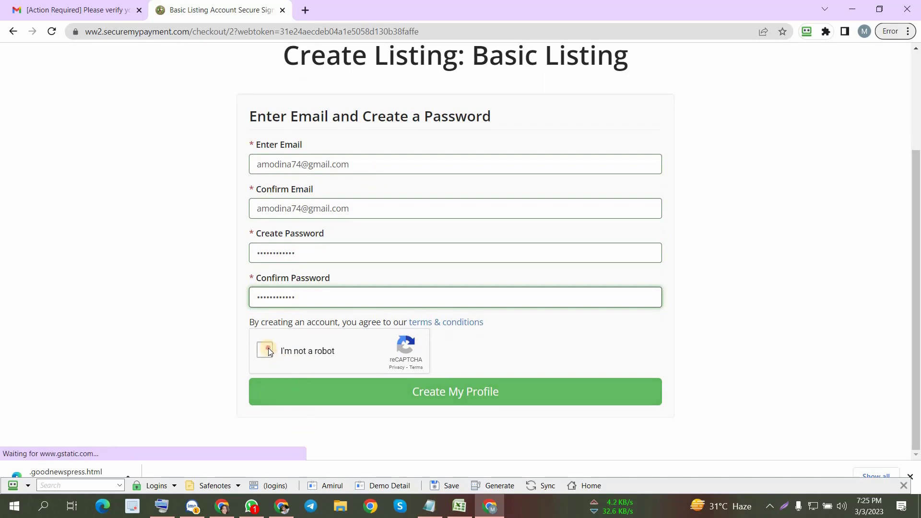
left_click(451, 398)
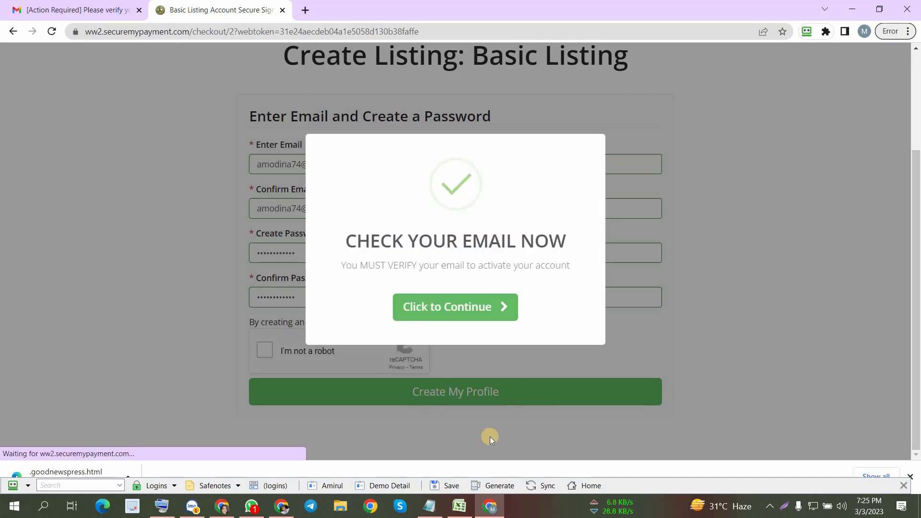
left_click(464, 309)
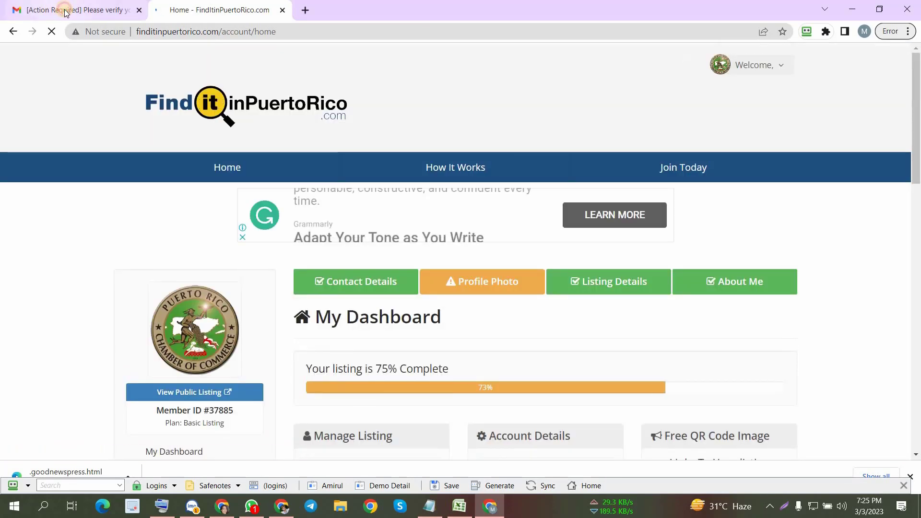
- Switch to Gmail and show All Mail to look for the message from FindItinPuertoRico.com
left_click(64, 12)
left_click(58, 312)
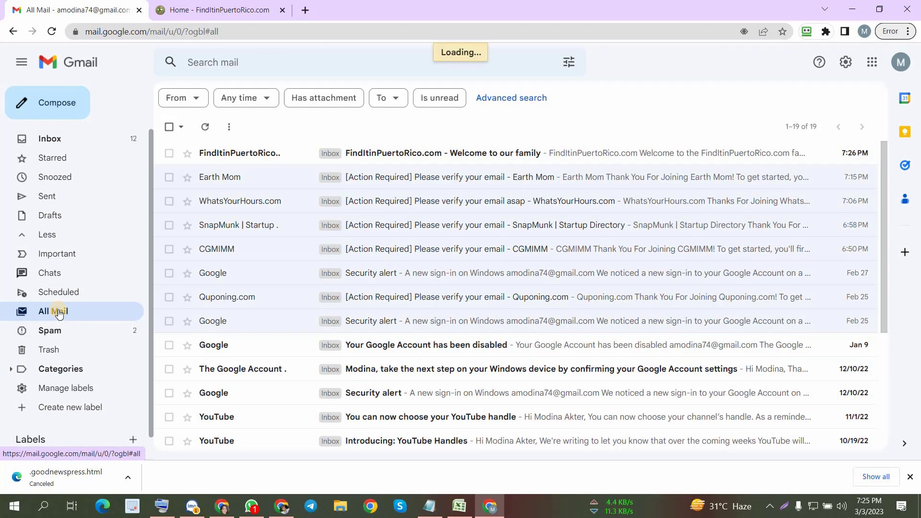
left_click(64, 313)
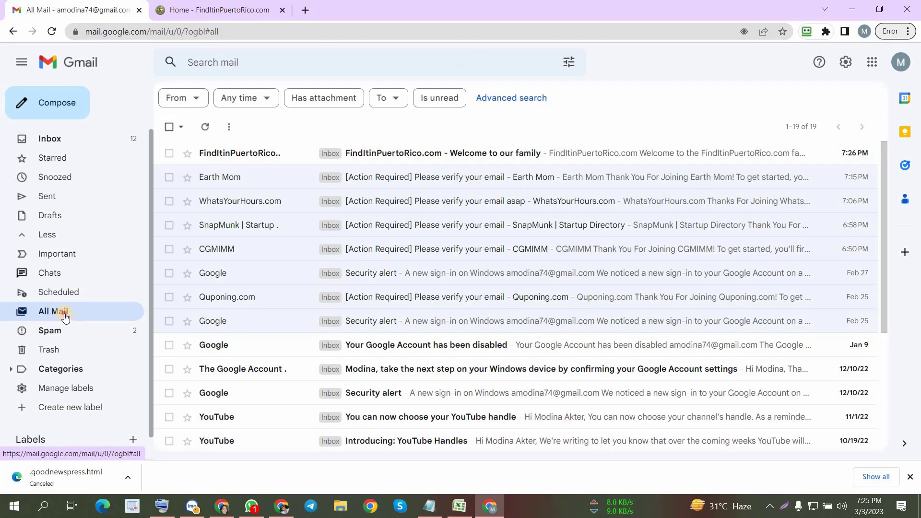
left_click(213, 9)
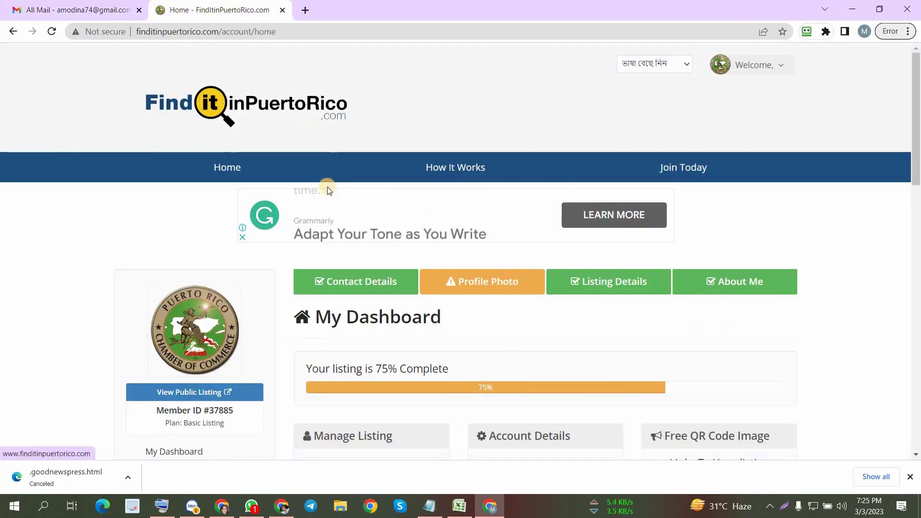
left_click(120, 10)
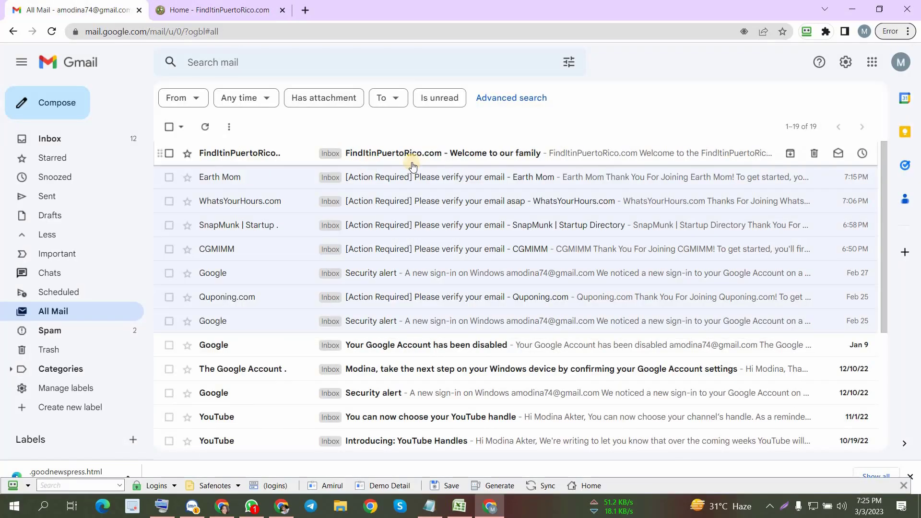
- Open the FindItinPuertoRico.com welcome email and read its account activation and login details
left_click(446, 159)
scroll(529, 285, "down", 4)
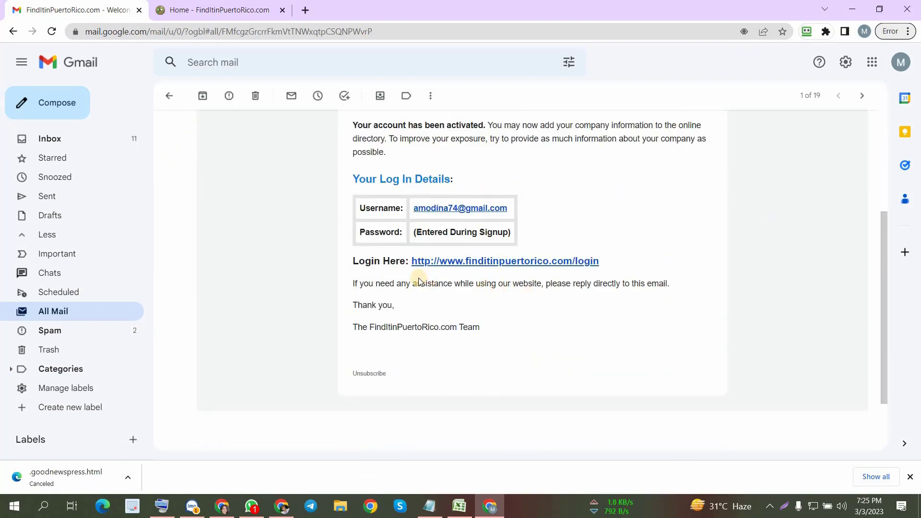
scroll(473, 323, "up", 3)
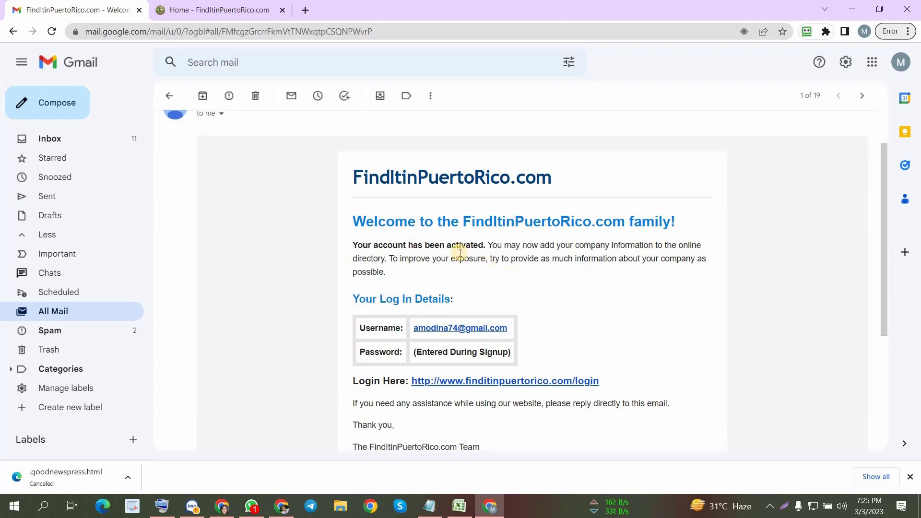
left_click_drag(354, 245, 476, 230)
left_click(576, 297)
- Return to the FindItinPuertoRico.com dashboard and open the listing's Contact Details form
left_click(221, 5)
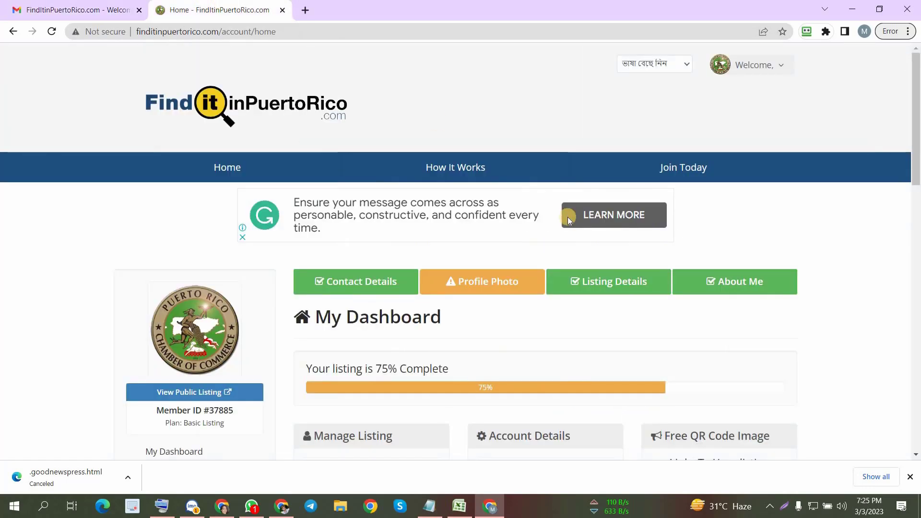
scroll(582, 226, "down", 1)
scroll(582, 225, "down", 2)
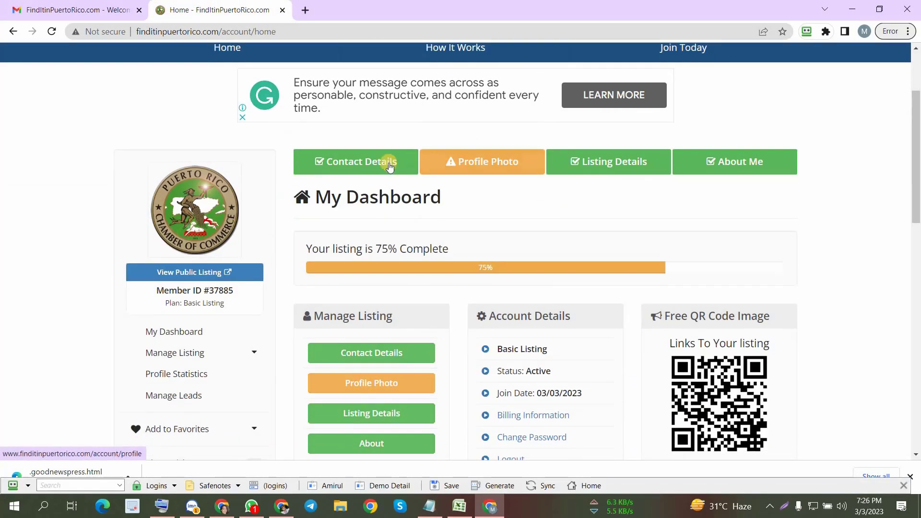
left_click(346, 164)
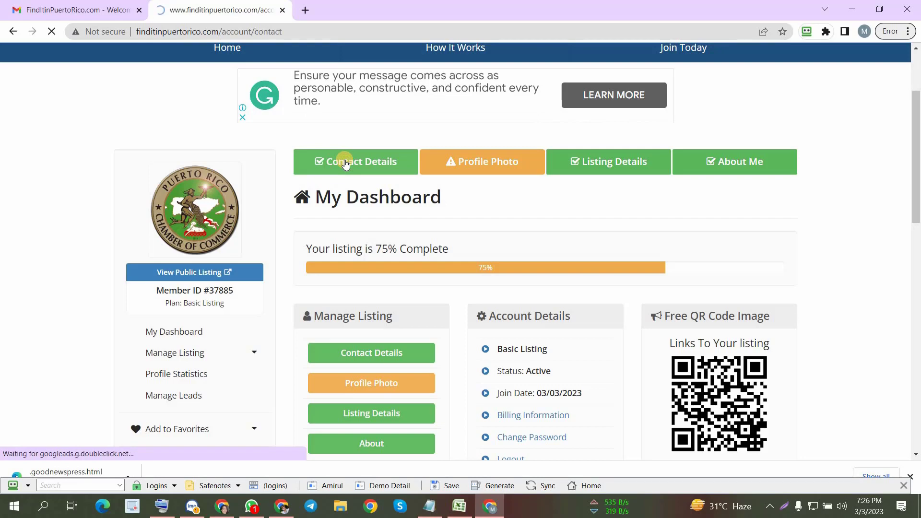
scroll(487, 252, "down", 1)
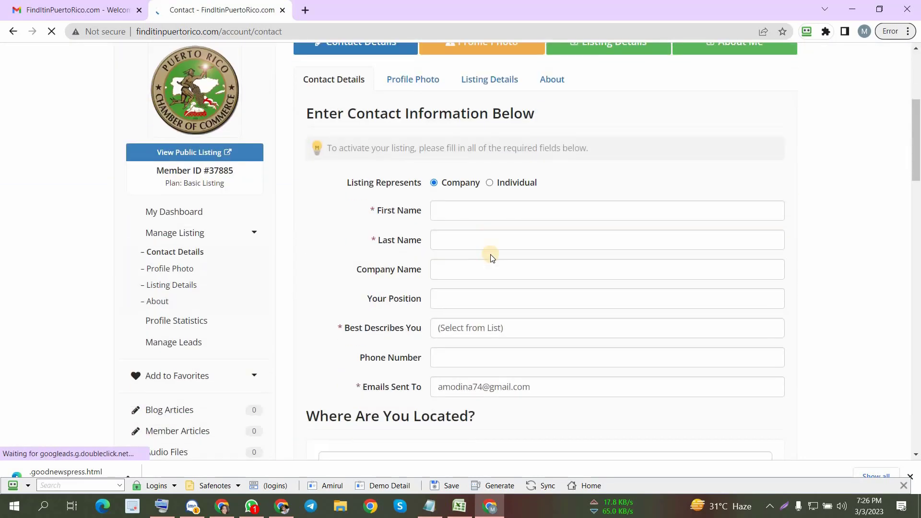
- Fill in the contact form's name, company, phone and address fields from the saved Demo Detail identity
left_click(475, 209)
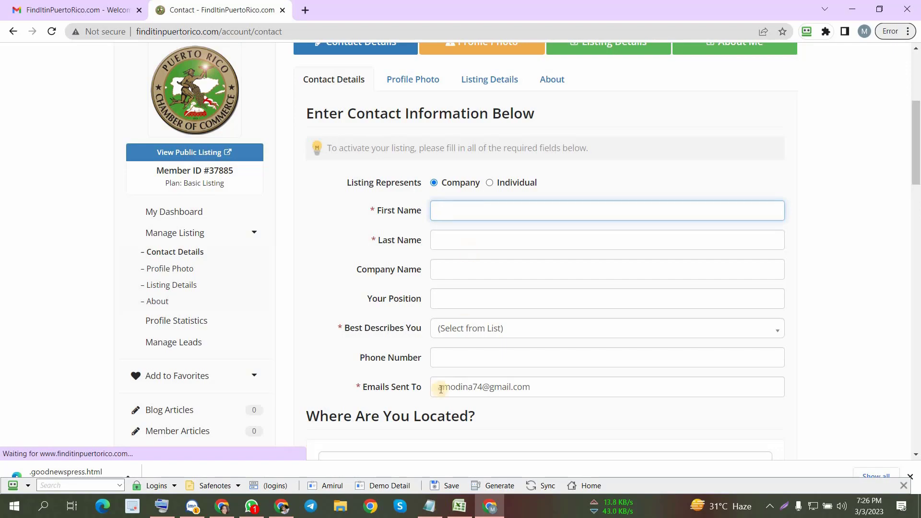
left_click(382, 491)
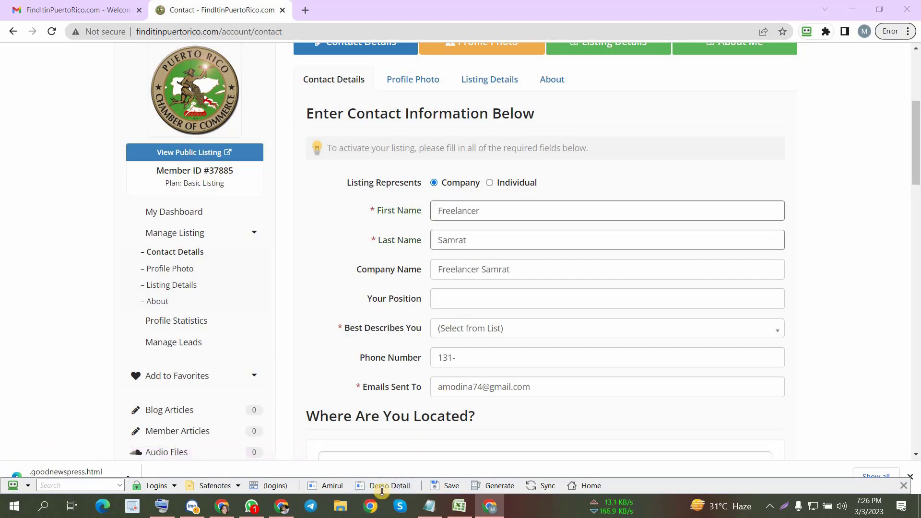
scroll(535, 346, "up", 14)
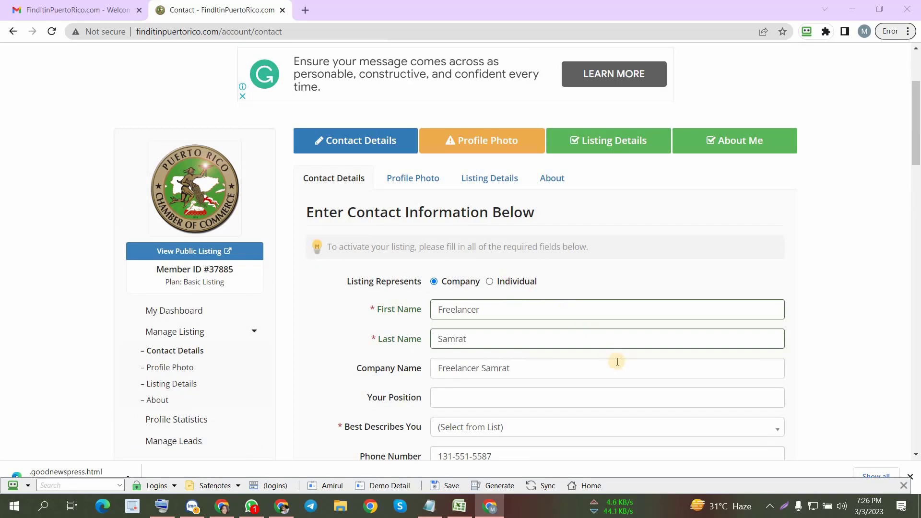
scroll(591, 353, "down", 2)
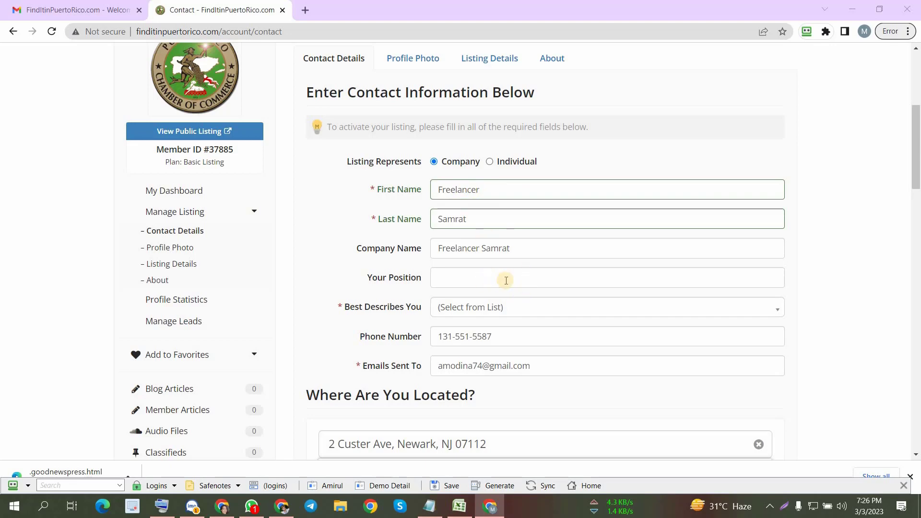
- Choose Manufacturing as the category that best describes the business
scroll(506, 280, "down", 1)
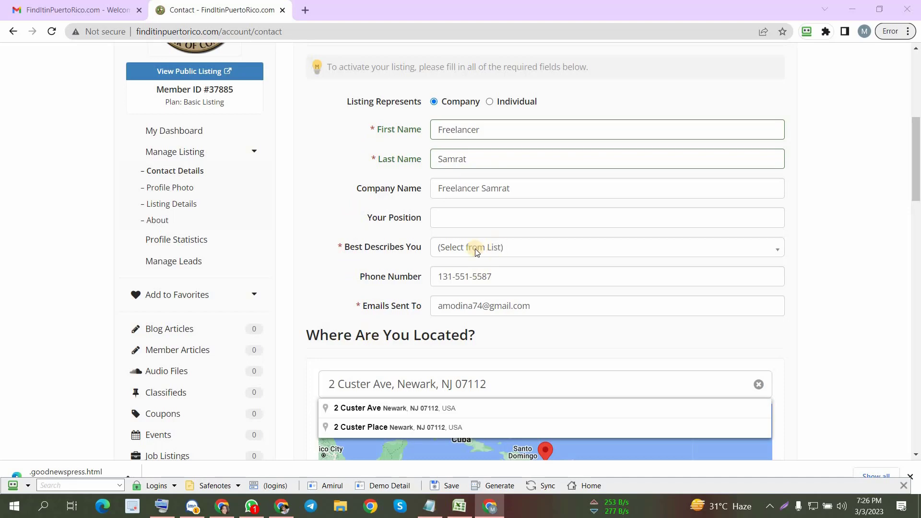
left_click(514, 250)
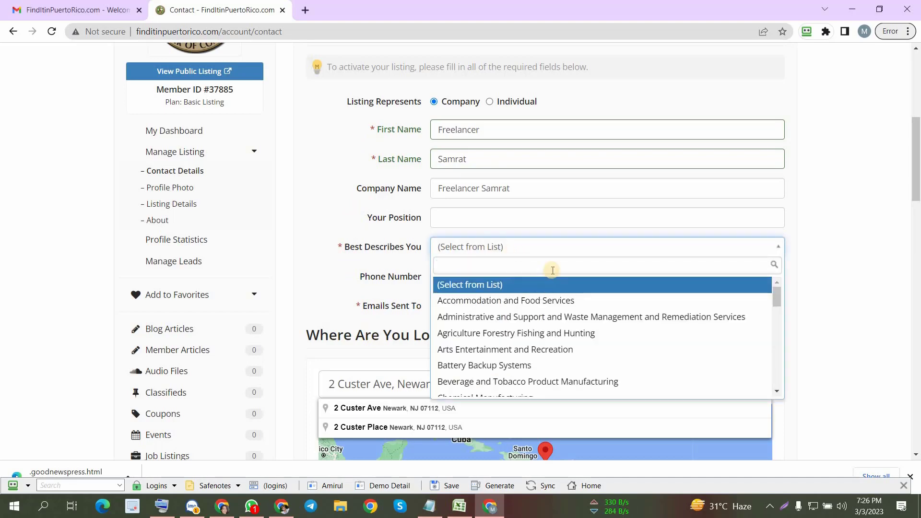
scroll(552, 276, "down", 2)
scroll(552, 278, "down", 2)
scroll(535, 144, "down", 4)
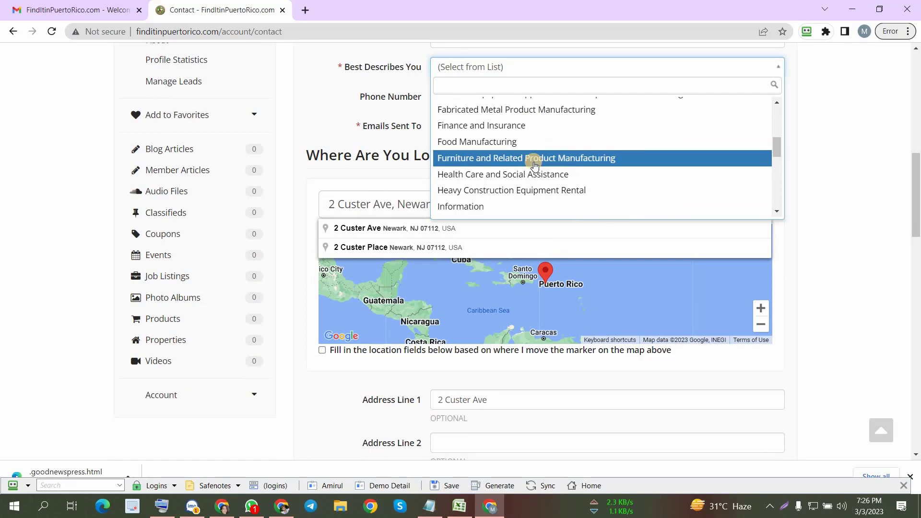
scroll(534, 165, "down", 1)
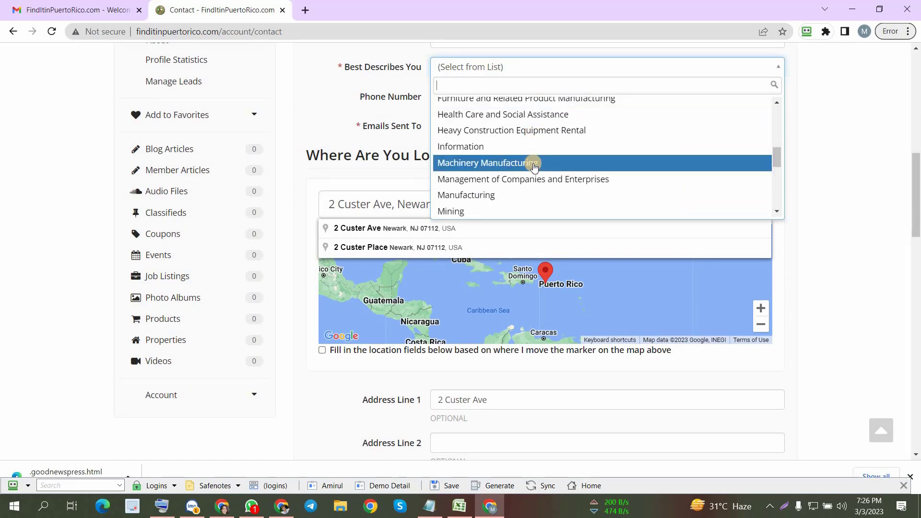
scroll(530, 164, "down", 1)
left_click(489, 135)
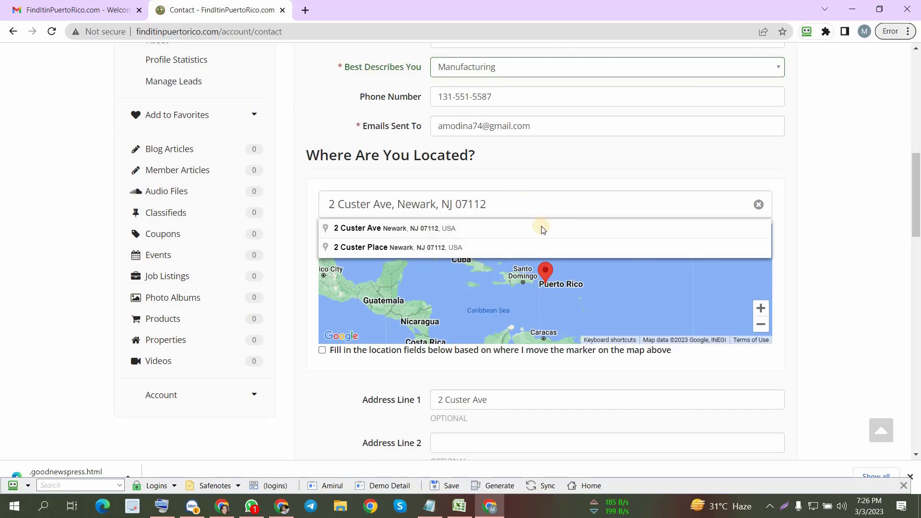
- Look up the entered business address on the location map and check the address fields beneath it
left_click(492, 205)
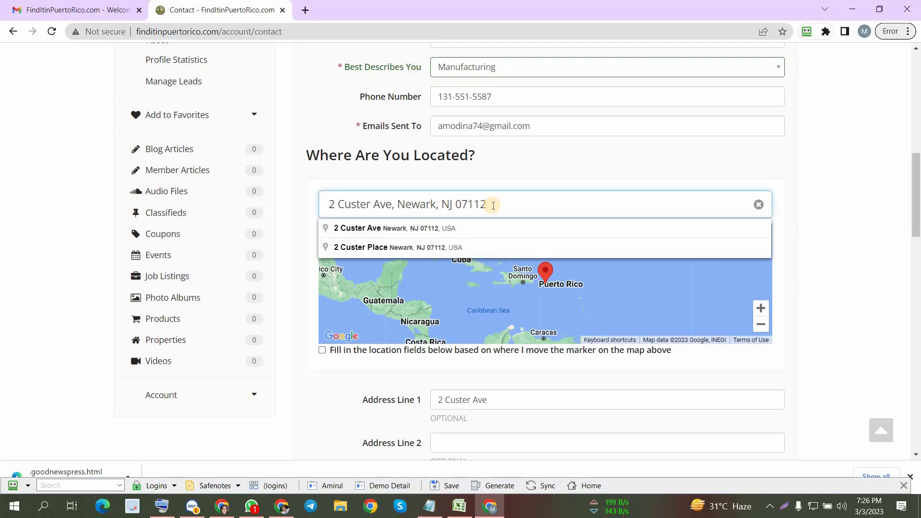
key("Return")
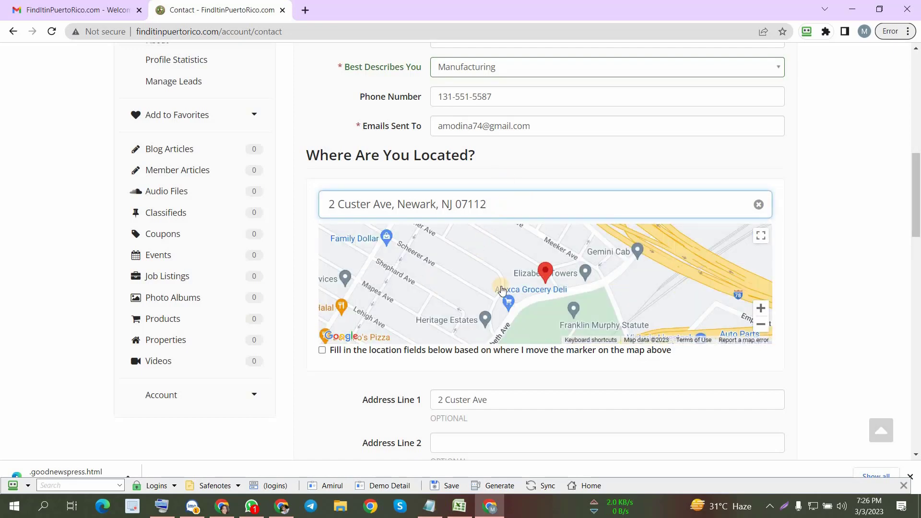
scroll(503, 290, "down", 5)
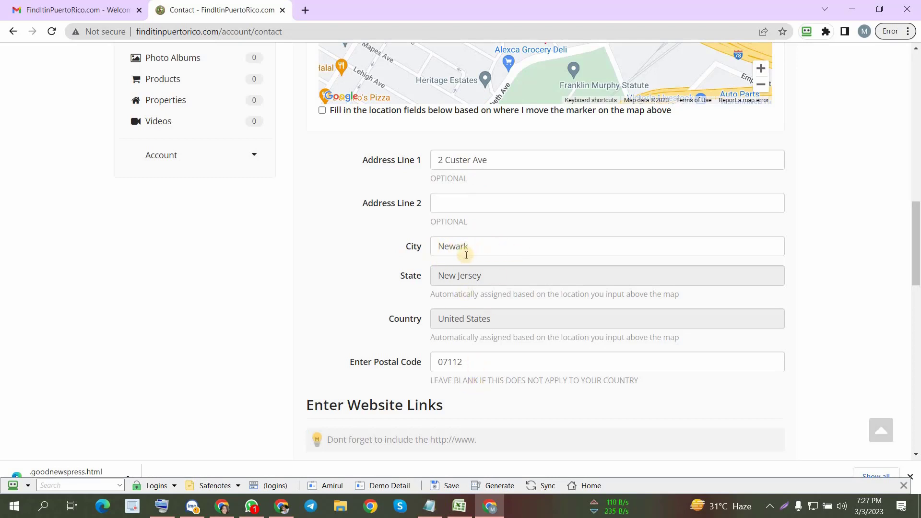
- Clear the Blog address in the contact form's website links
scroll(458, 261, "up", 2)
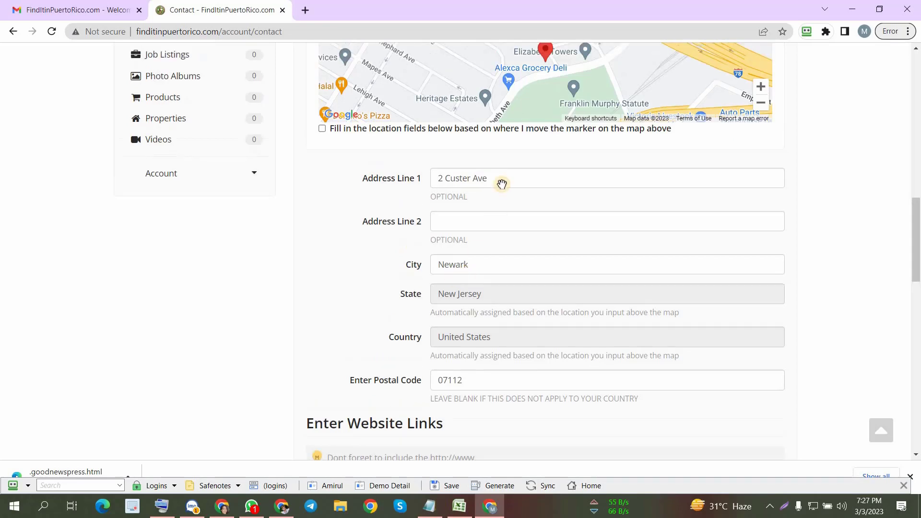
scroll(508, 319, "down", 2)
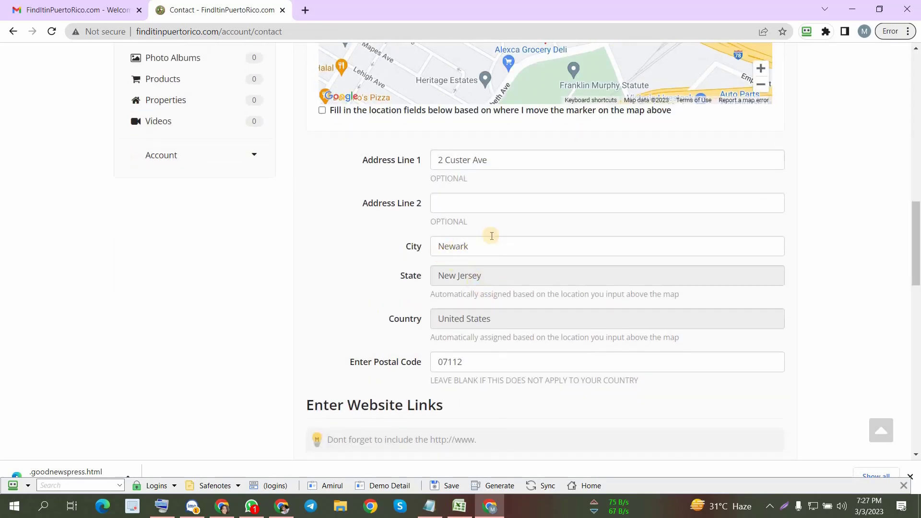
scroll(499, 353, "down", 5)
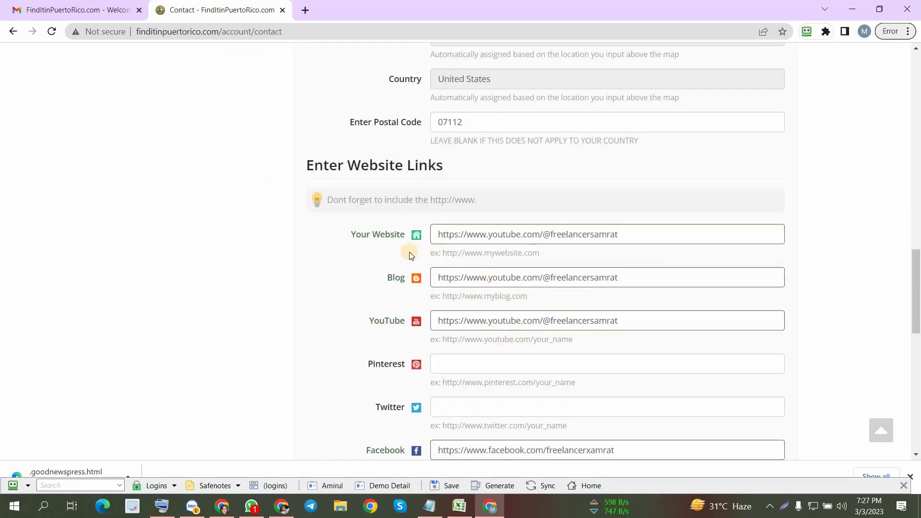
left_click_drag(640, 274, 422, 278)
key("BackSpace")
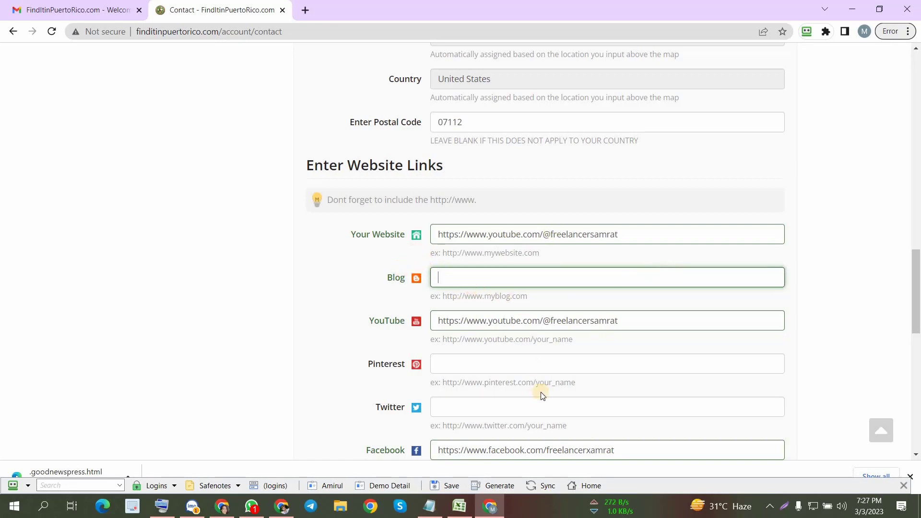
- Check the remaining social links, then save the contact details and continue to the Profile Photo page
scroll(532, 378, "down", 4)
scroll(456, 276, "down", 3)
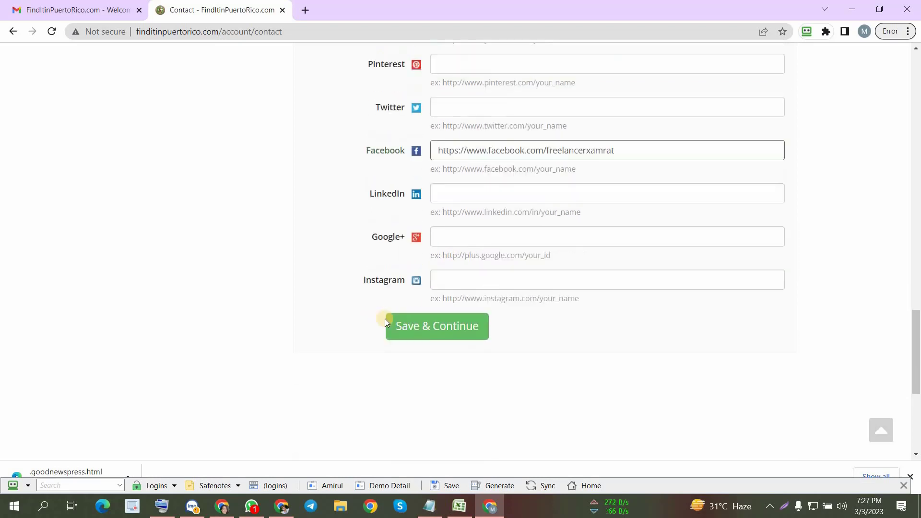
scroll(473, 220, "up", 3)
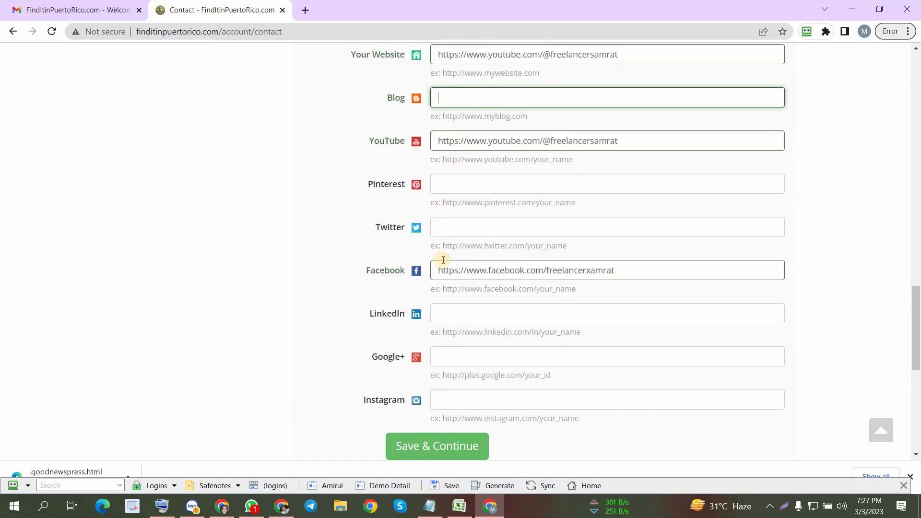
scroll(440, 262, "down", 2)
scroll(451, 289, "down", 2)
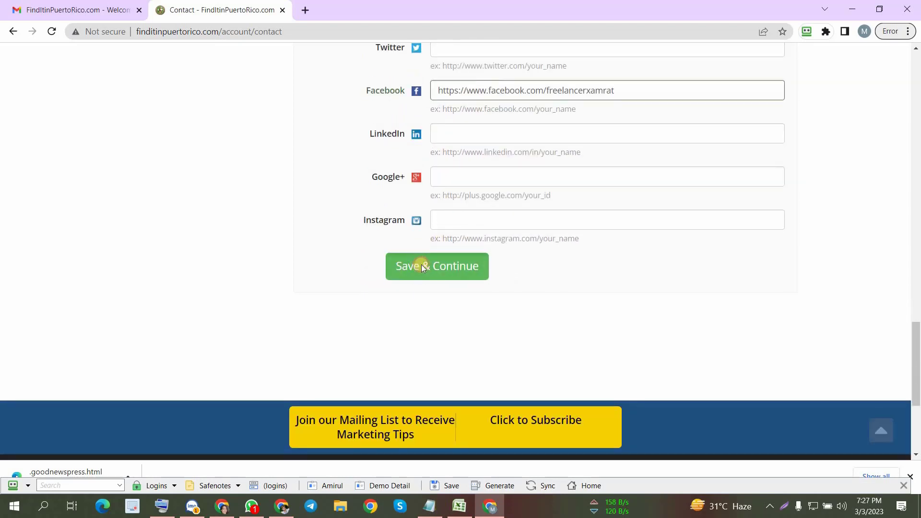
left_click(421, 264)
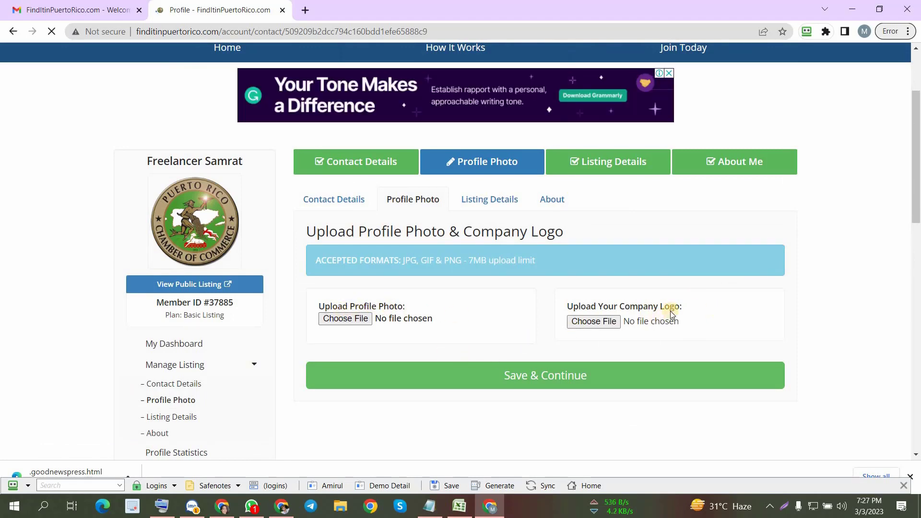
- Upload the image "0- logo (2)" as the company logo and continue to the Listing Details page
left_click(593, 322)
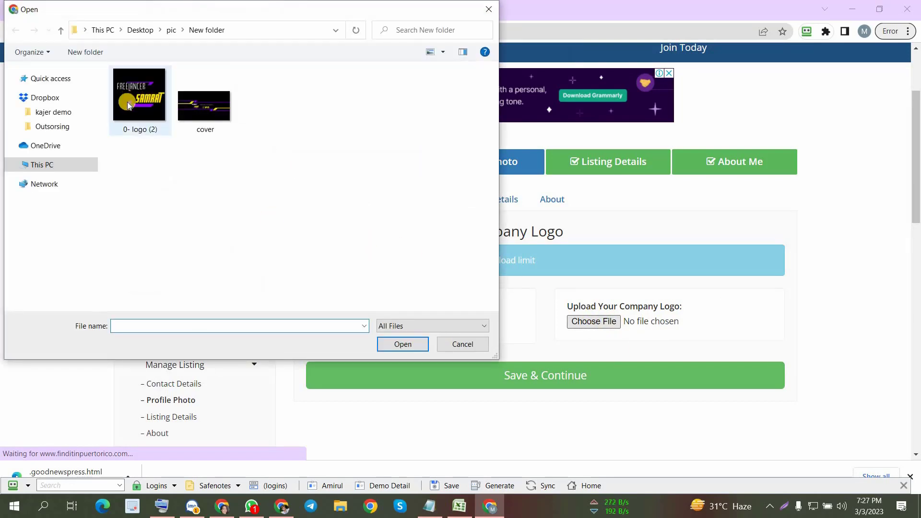
double_click(129, 107)
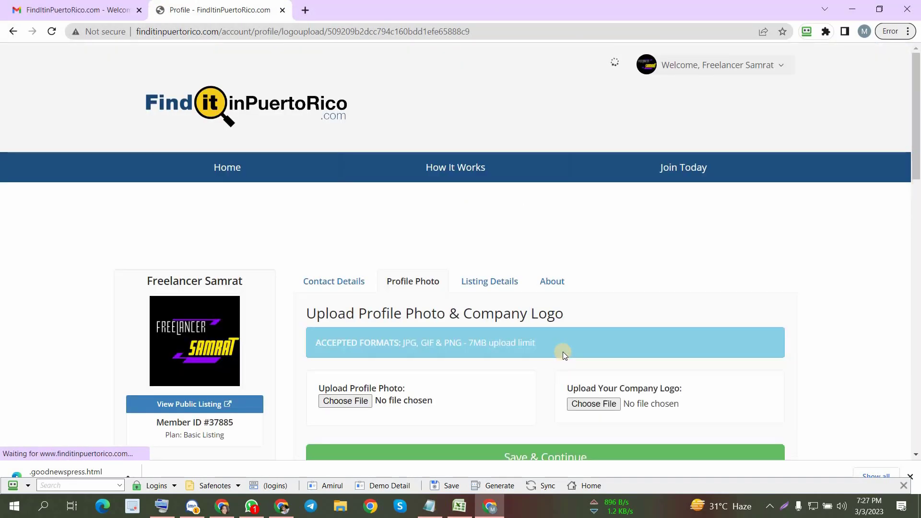
scroll(528, 343, "down", 3)
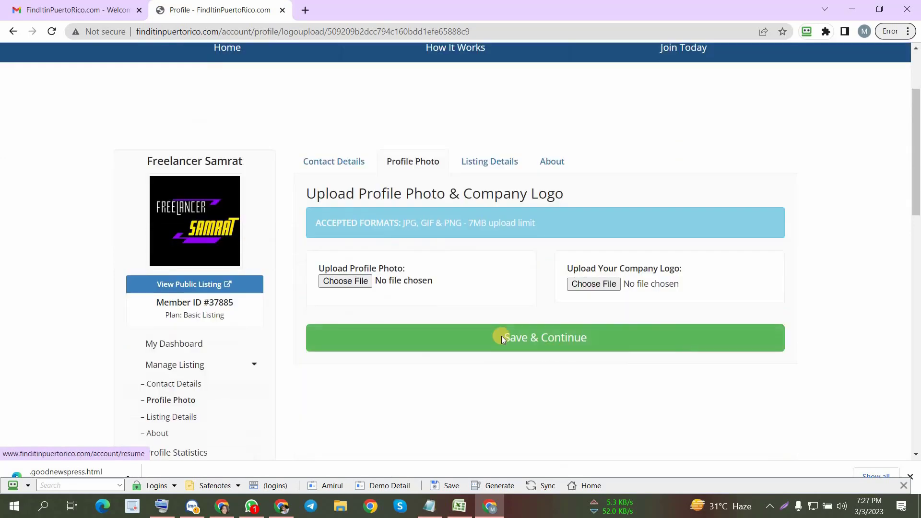
left_click(574, 338)
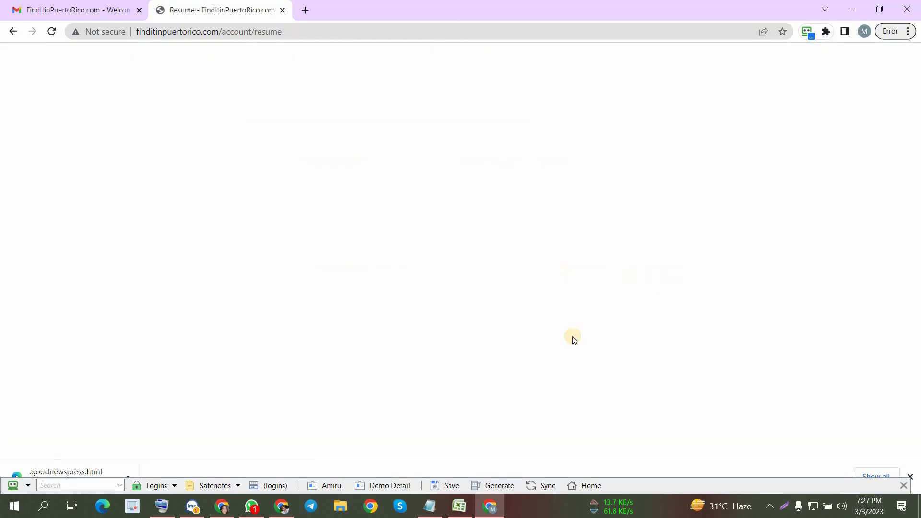
- Try to fill the Share More Details fields from the saved Demo Detail identity
scroll(582, 298, "down", 10)
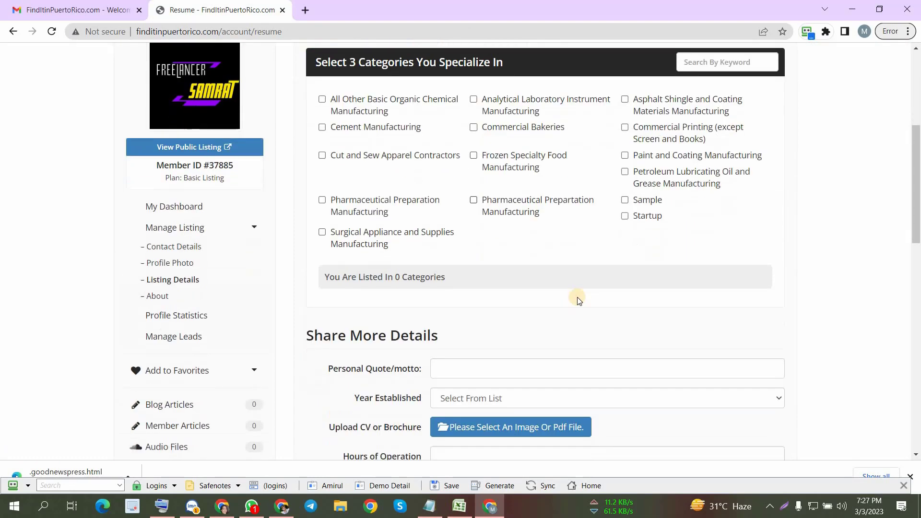
left_click(385, 486)
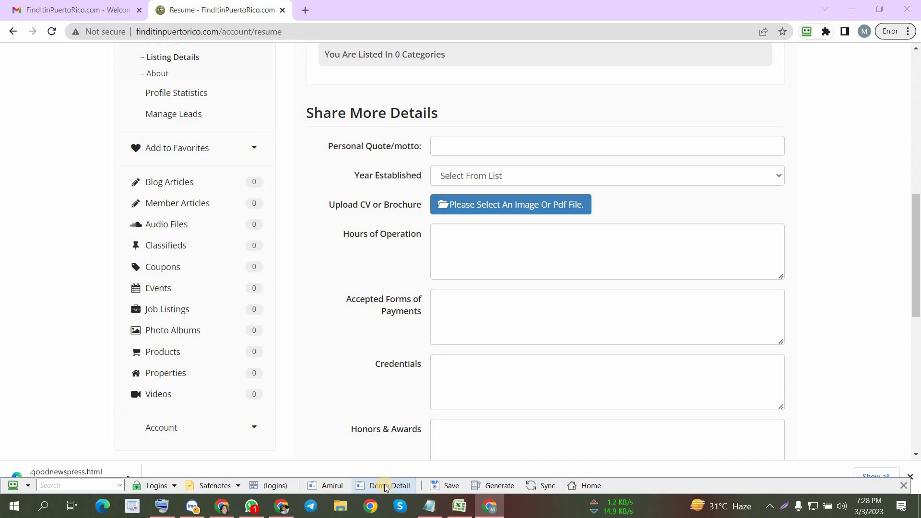
left_click(385, 486)
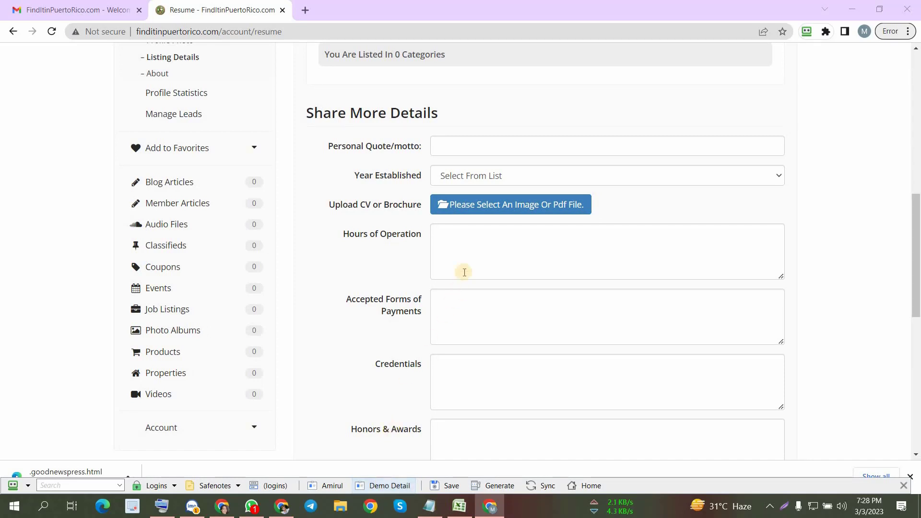
left_click(467, 243)
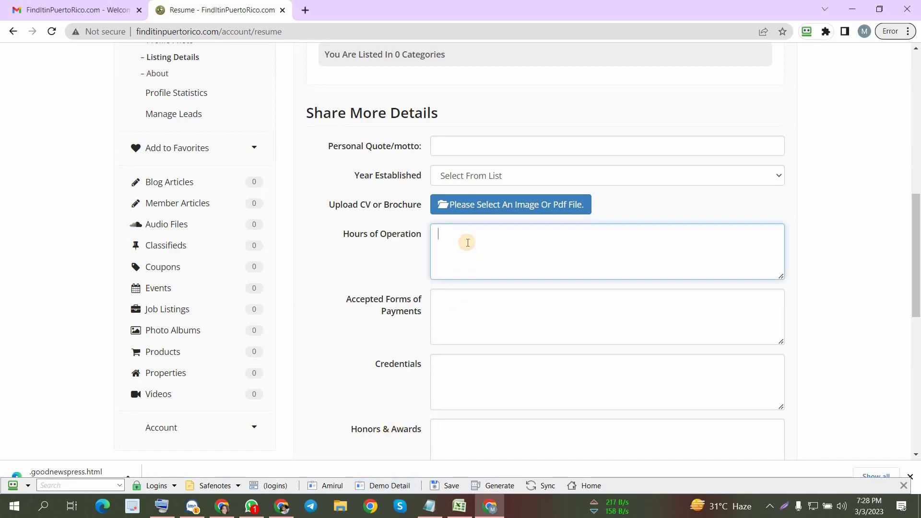
left_click(384, 486)
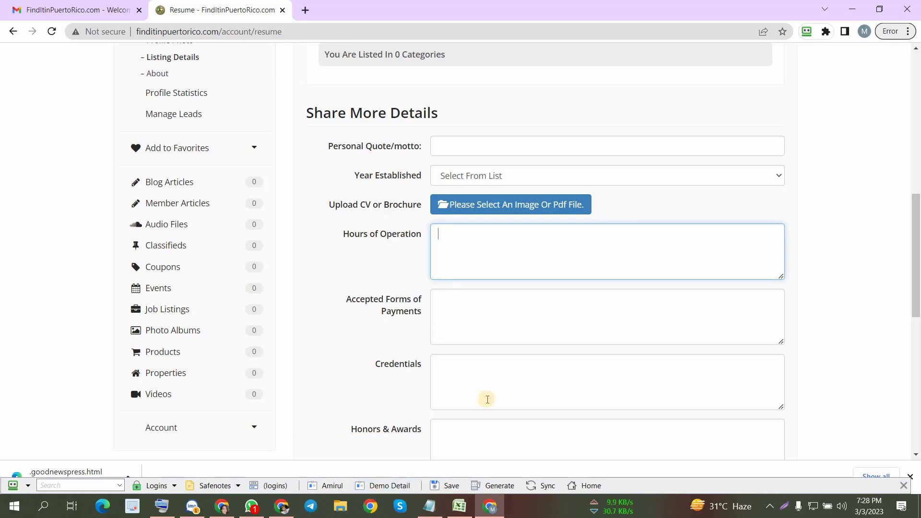
- Try to fill the Hours of Operation and Accepted Forms of Payments fields from the other saved identity
left_click(475, 313)
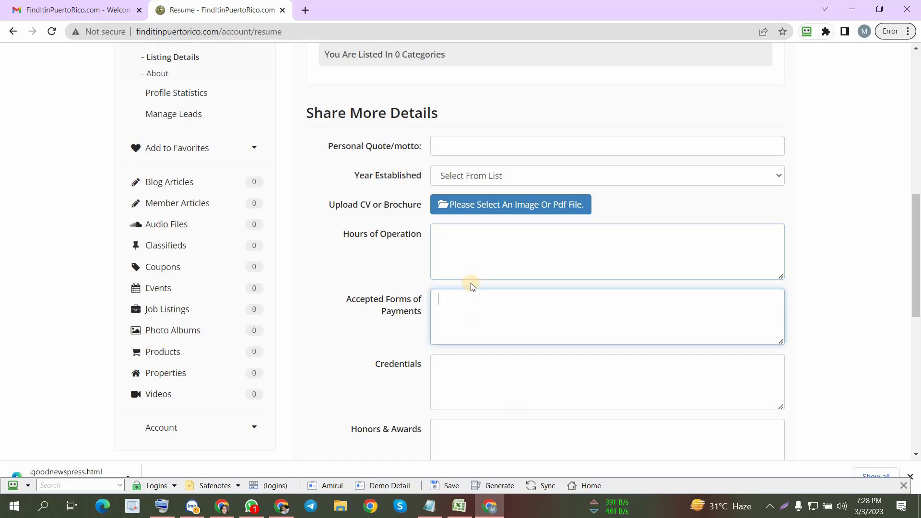
left_click(476, 257)
left_click(491, 316)
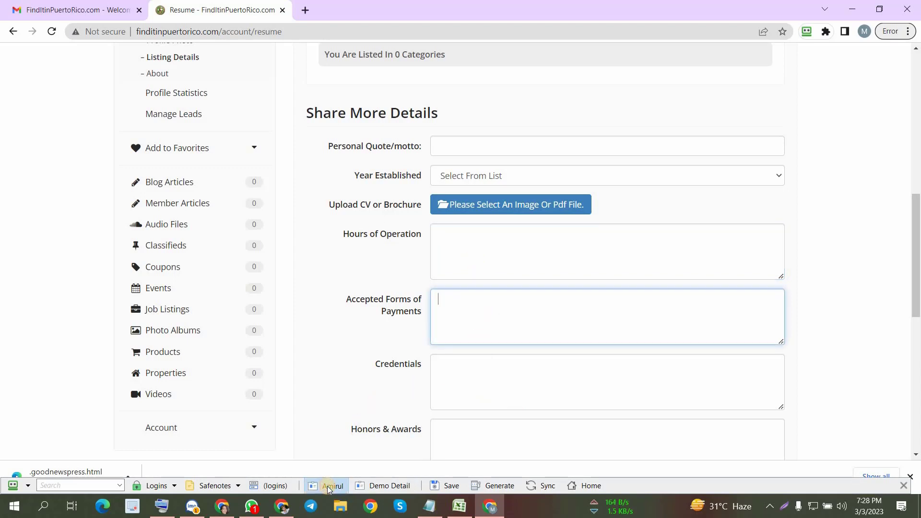
left_click(503, 244)
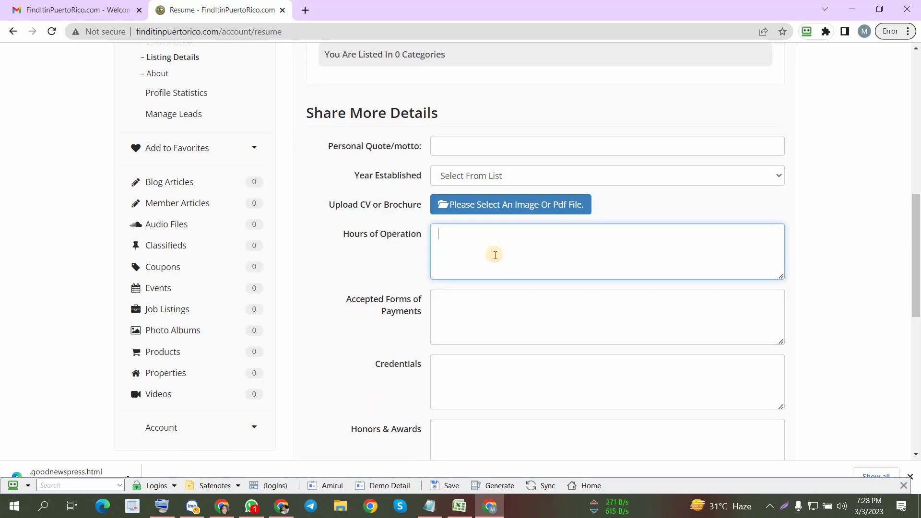
scroll(509, 309, "up", 9)
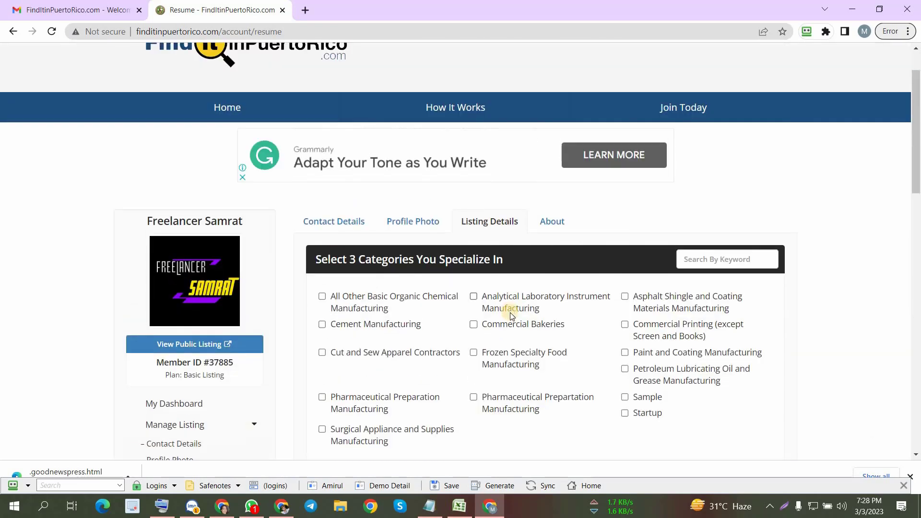
scroll(510, 312, "down", 9)
left_click(479, 268)
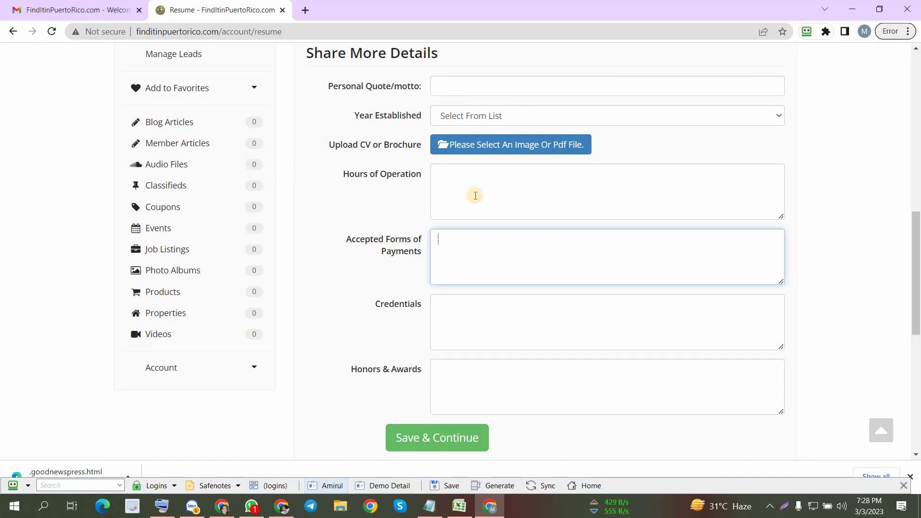
left_click(475, 195)
left_click(336, 488)
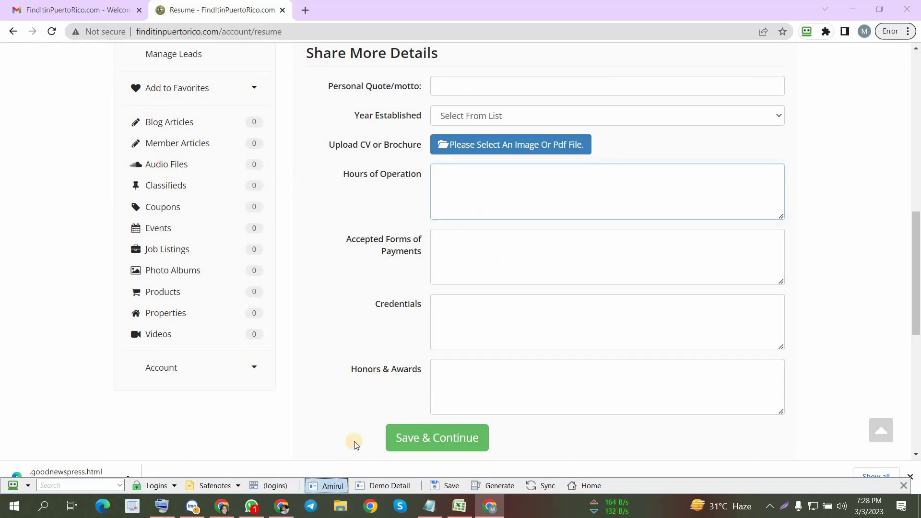
left_click(470, 200)
scroll(499, 325, "up", 2)
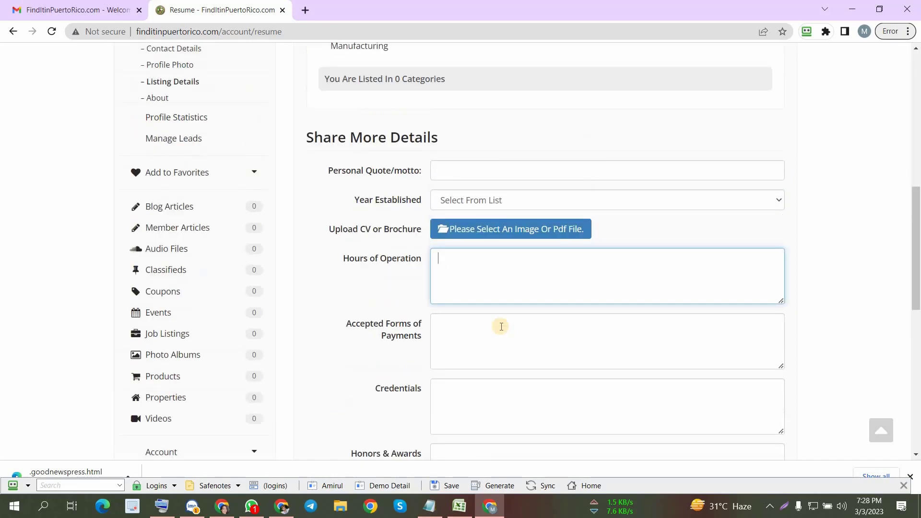
scroll(487, 343, "down", 1)
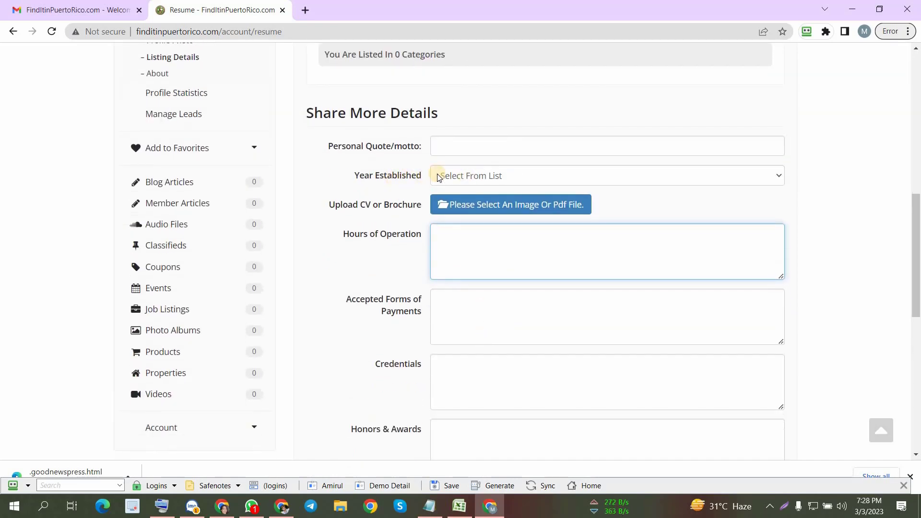
- Set Year Established to 2001, Hours of Operation to "24 Hours" and Accepted Forms of Payments to "All Major Credit Cards"
left_click(494, 176)
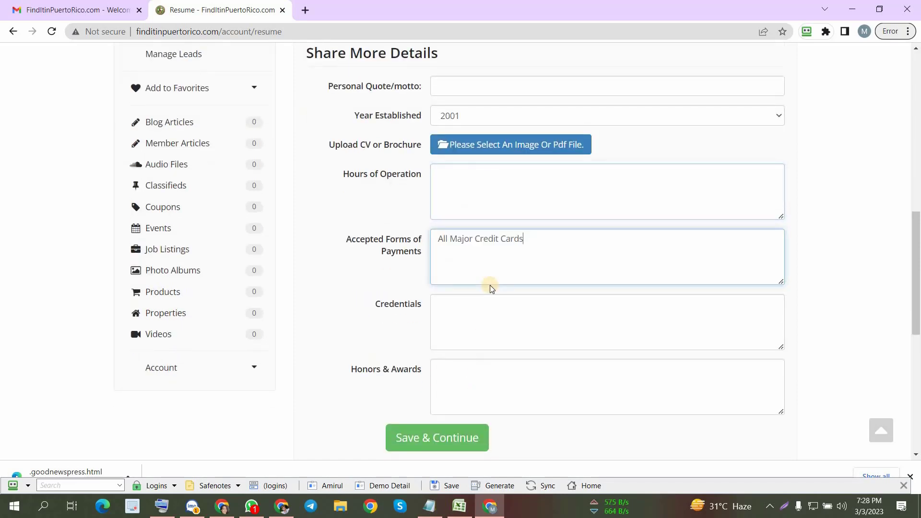
key("BackSpace")
key("BackSpace")
key("BackSpace")
key("BackSpace")
key("BackSpace")
key("BackSpace")
key("BackSpace")
key("BackSpace")
key("BackSpace")
key("BackSpace")
key("BackSpace")
key("BackSpace")
key("BackSpace")
key("BackSpace")
key("BackSpace")
key("BackSpace")
key("BackSpace")
key("BackSpace")
key("BackSpace")
key("BackSpace")
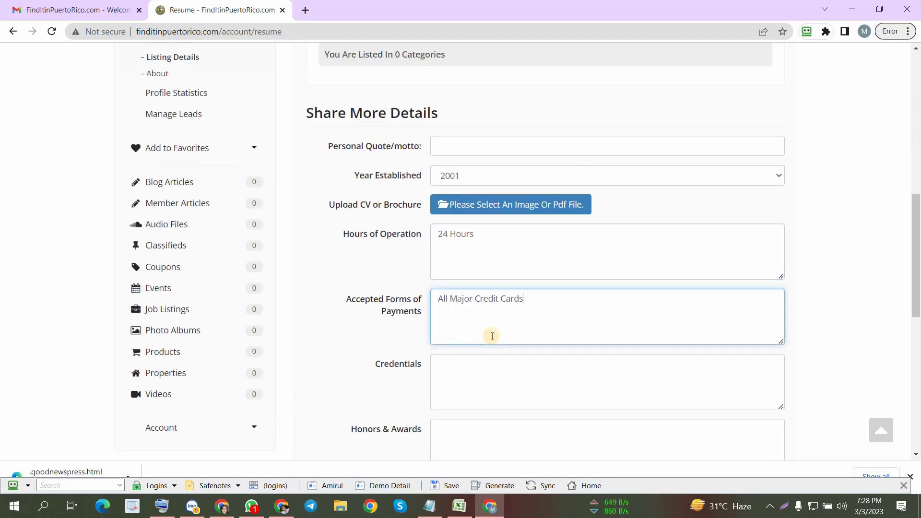
left_click(494, 261)
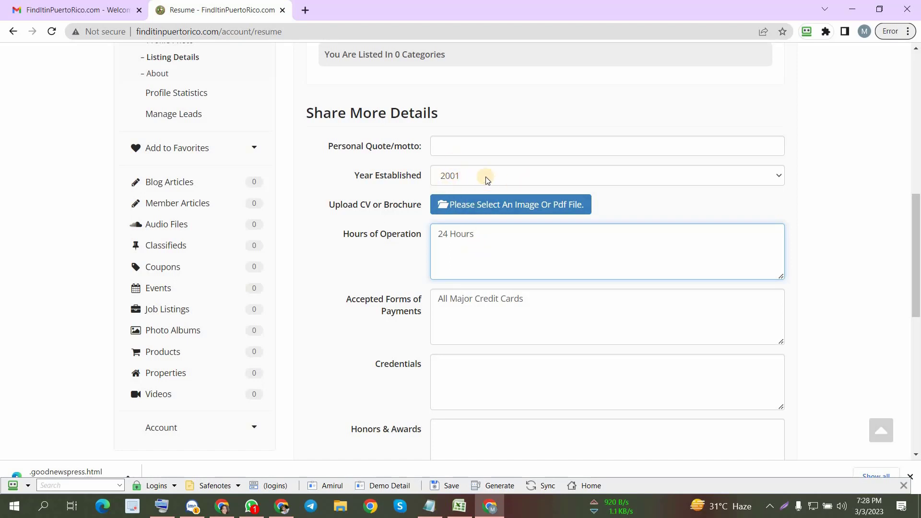
left_click(465, 300)
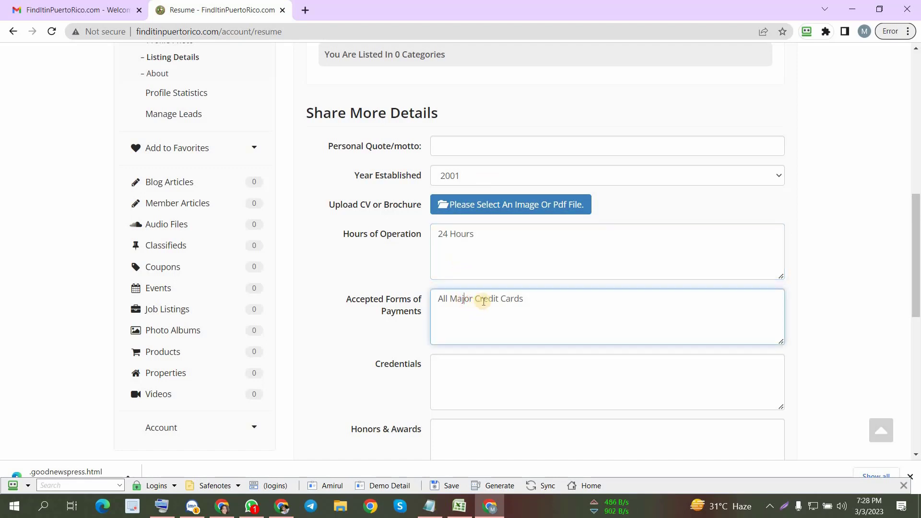
left_click(513, 262)
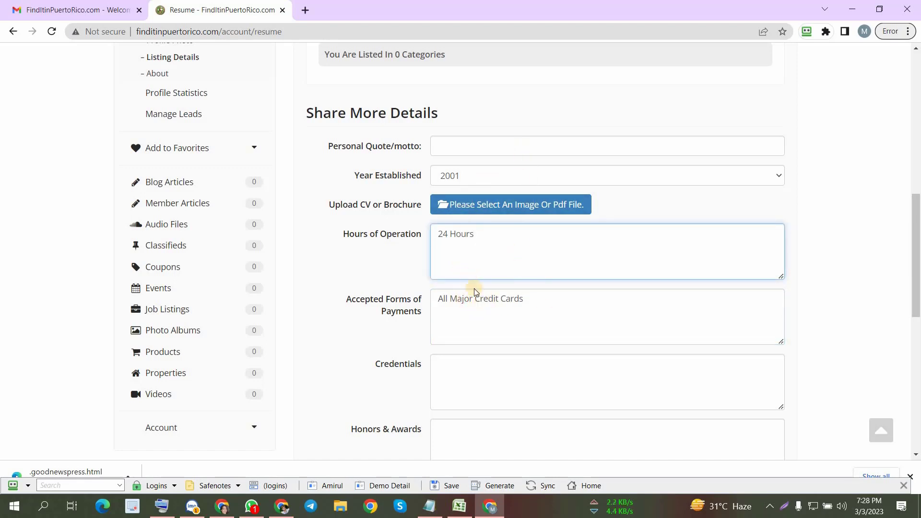
- Review the listing details form, save it and continue to the About page's company description editor
scroll(484, 290, "down", 2)
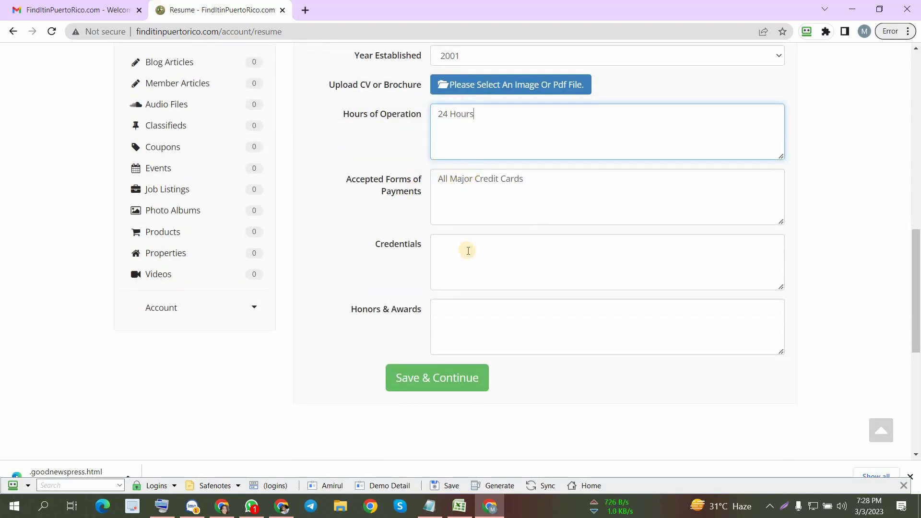
scroll(458, 289, "up", 10)
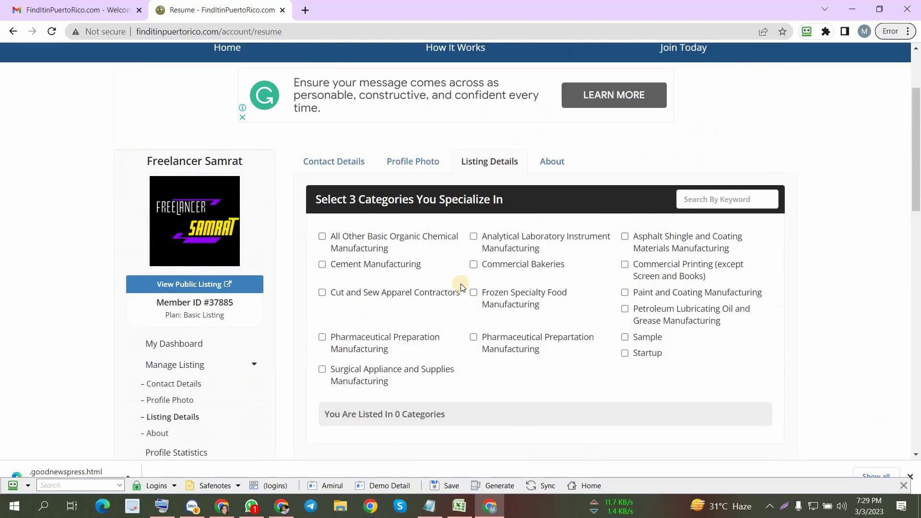
scroll(457, 290, "down", 12)
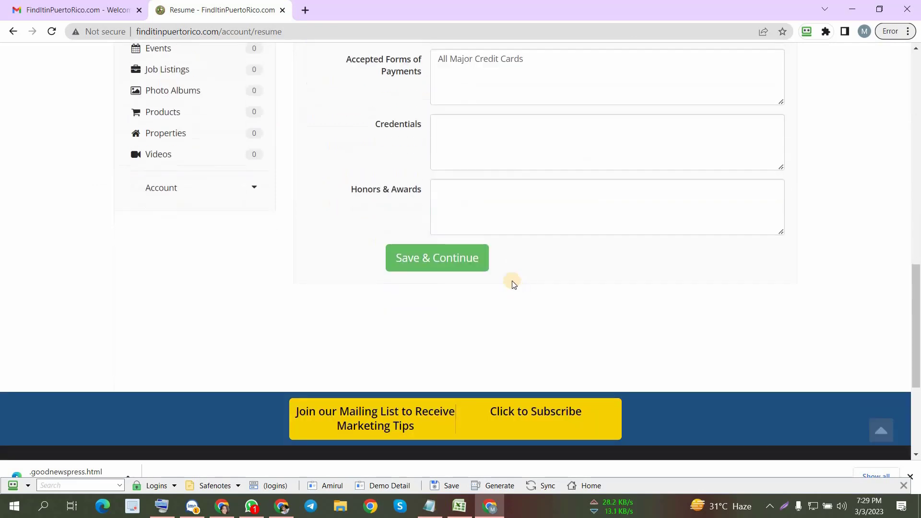
scroll(498, 268, "up", 1)
left_click(422, 377)
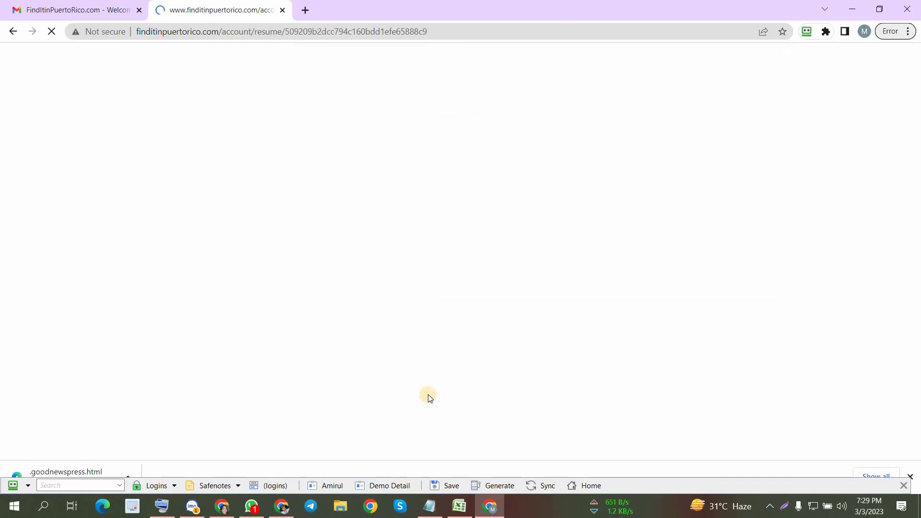
scroll(466, 344, "down", 2)
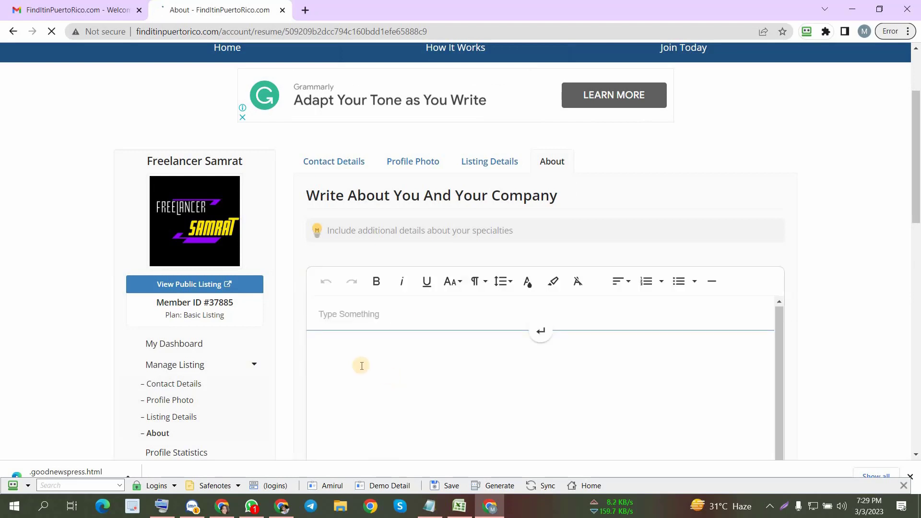
- Open the public listing page from the account sidebar and dismiss the incoming call and the messenger window covering it
left_click(189, 284)
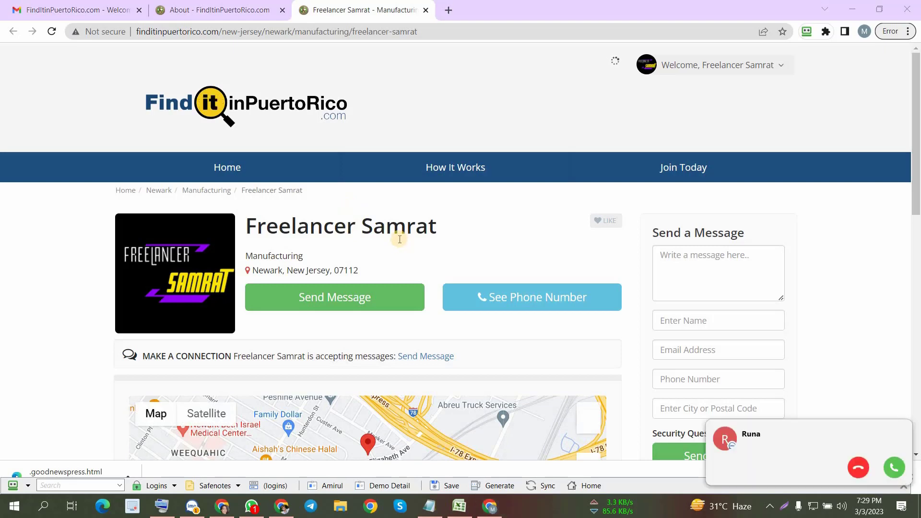
scroll(398, 239, "down", 2)
left_click(845, 464)
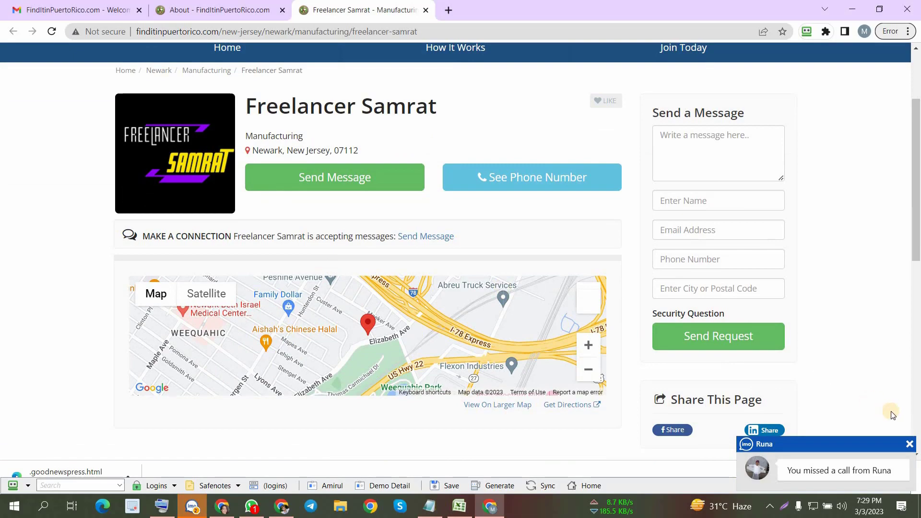
left_click(910, 444)
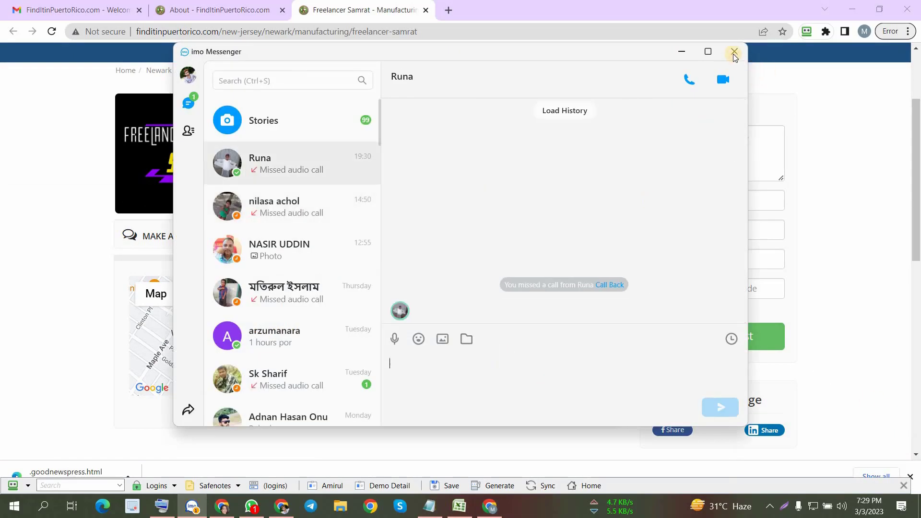
left_click(734, 53)
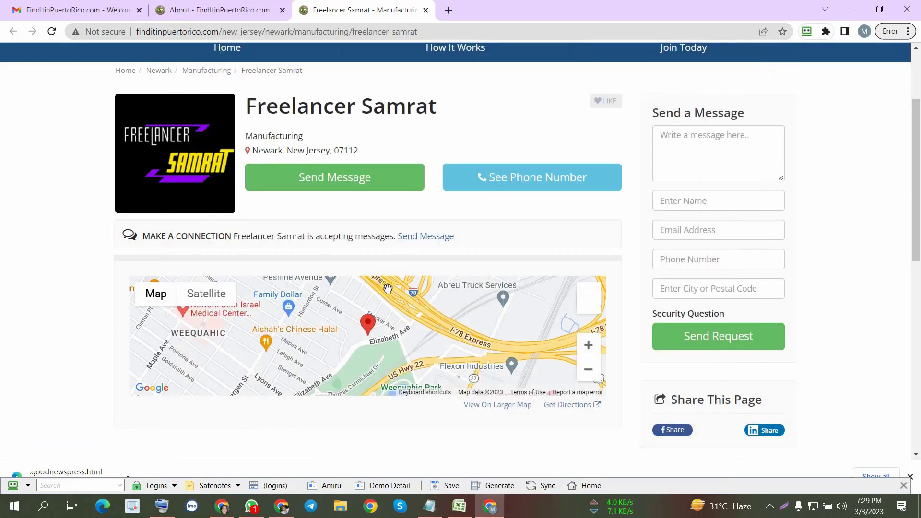
- Examine the public listing's header, map and contact sections, checking them against the empty About description editor
scroll(388, 289, "up", 3)
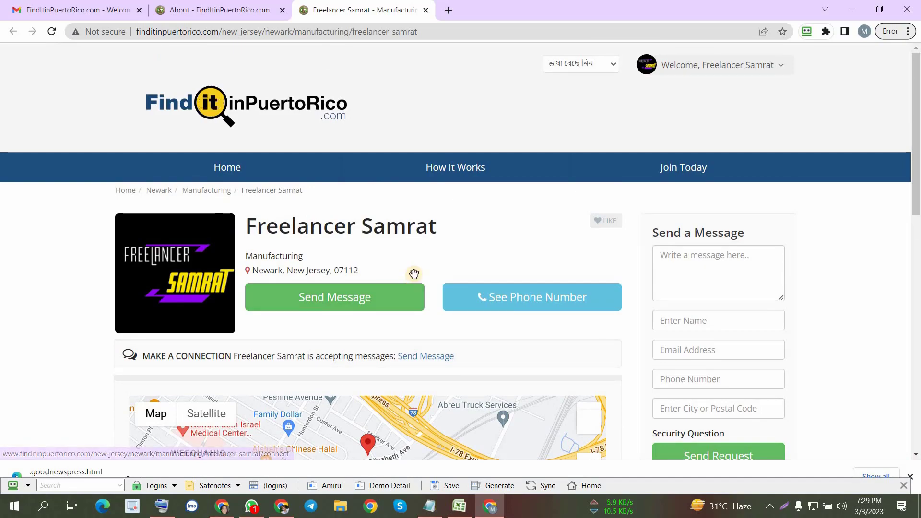
scroll(407, 276, "down", 5)
scroll(405, 278, "down", 4)
scroll(403, 276, "up", 10)
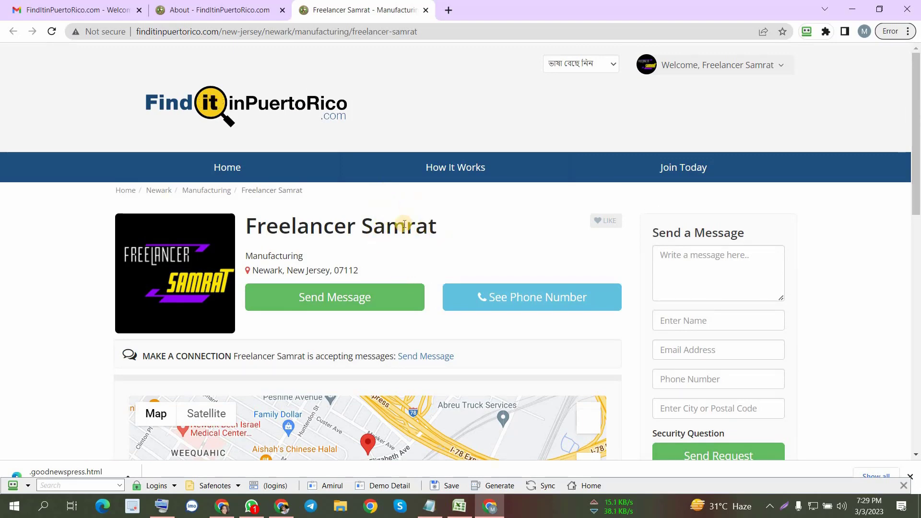
scroll(391, 209, "down", 5)
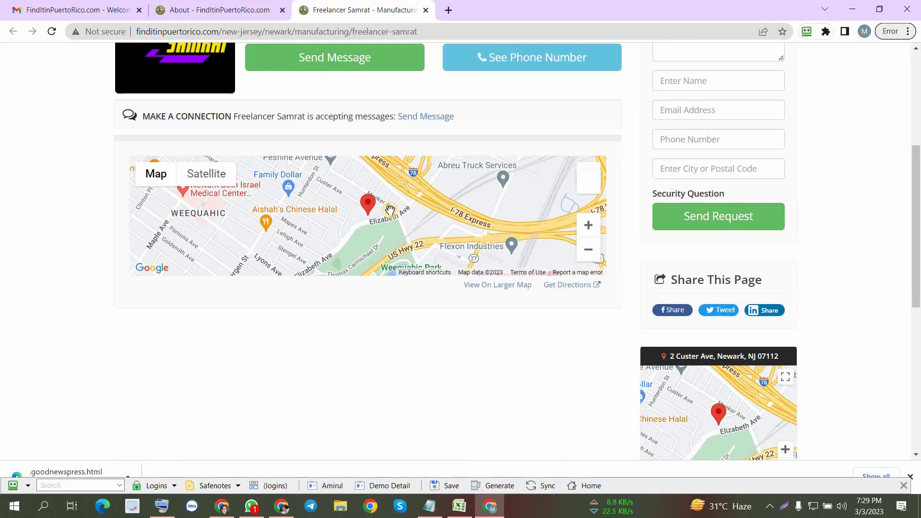
scroll(390, 210, "up", 5)
scroll(562, 158, "down", 4)
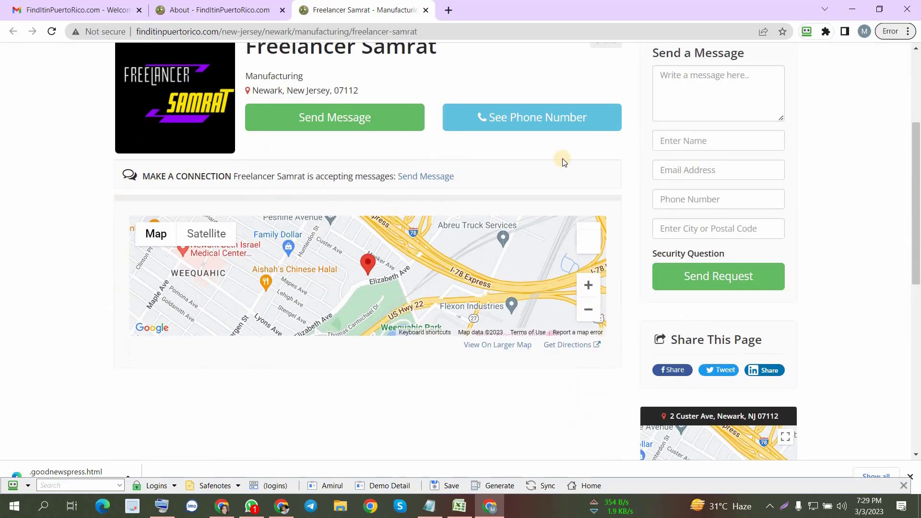
scroll(544, 117, "up", 4)
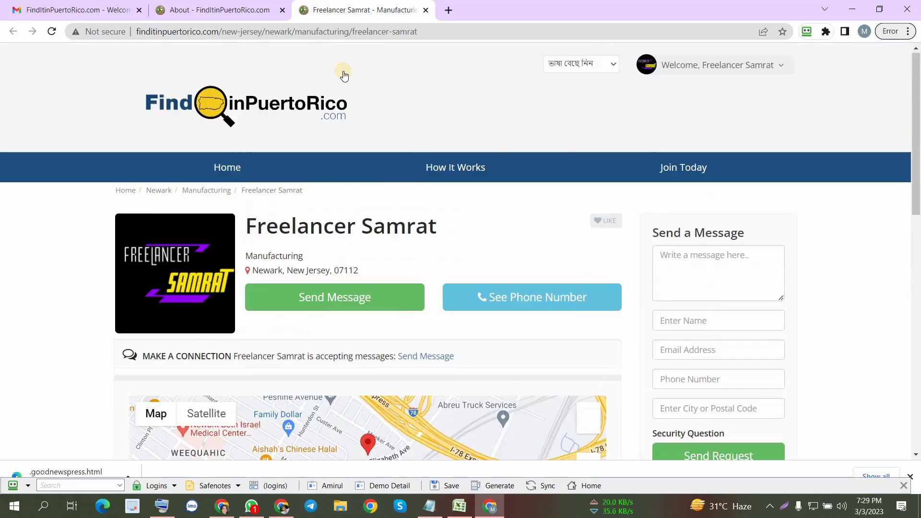
left_click(210, 9)
scroll(405, 214, "down", 3)
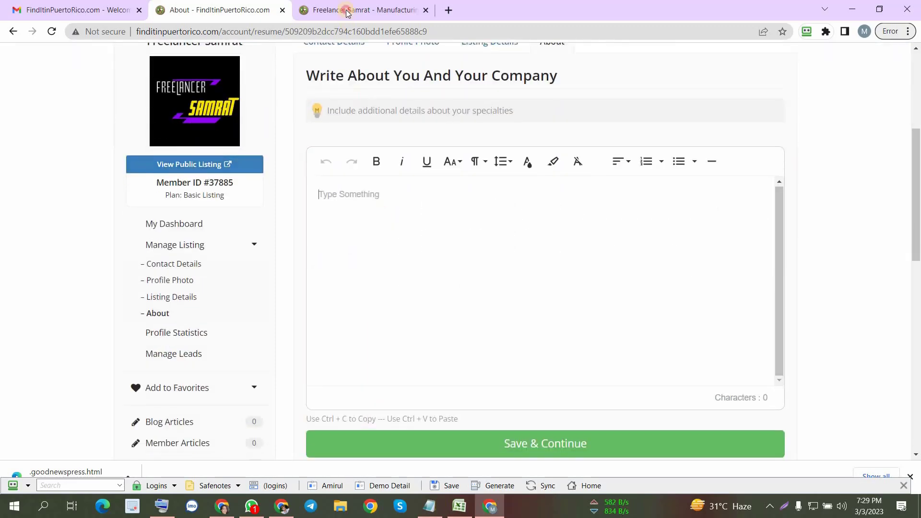
left_click(345, 10)
scroll(394, 261, "down", 8)
scroll(386, 281, "up", 9)
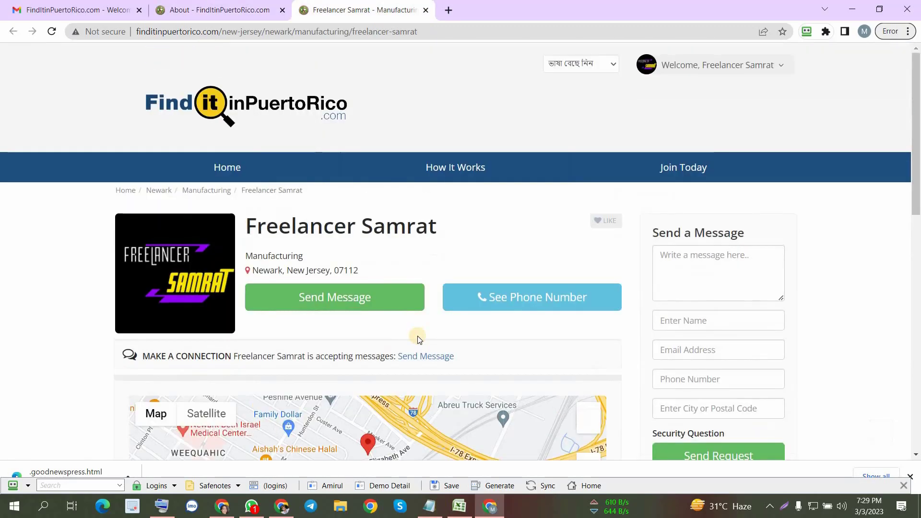
- Copy the full business description from the Notepad file "kajer text" and paste it into the About page's description editor
left_click(207, 9)
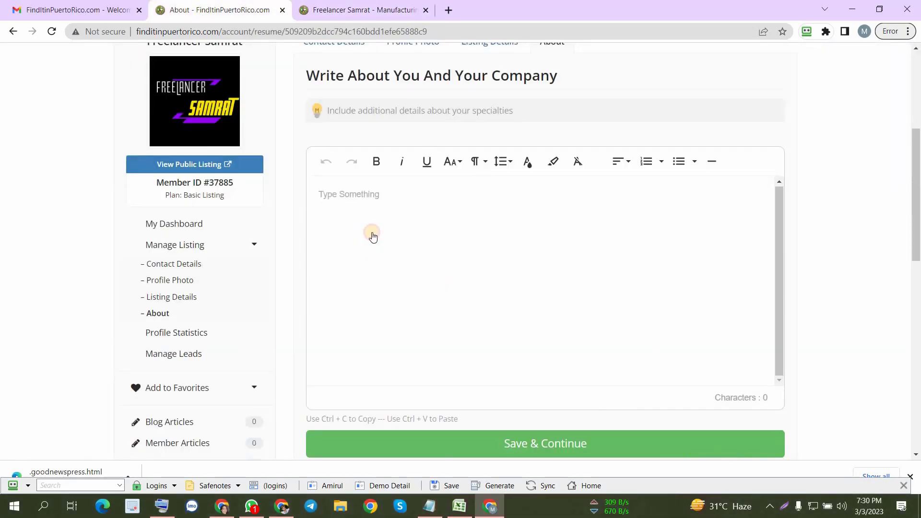
left_click(432, 507)
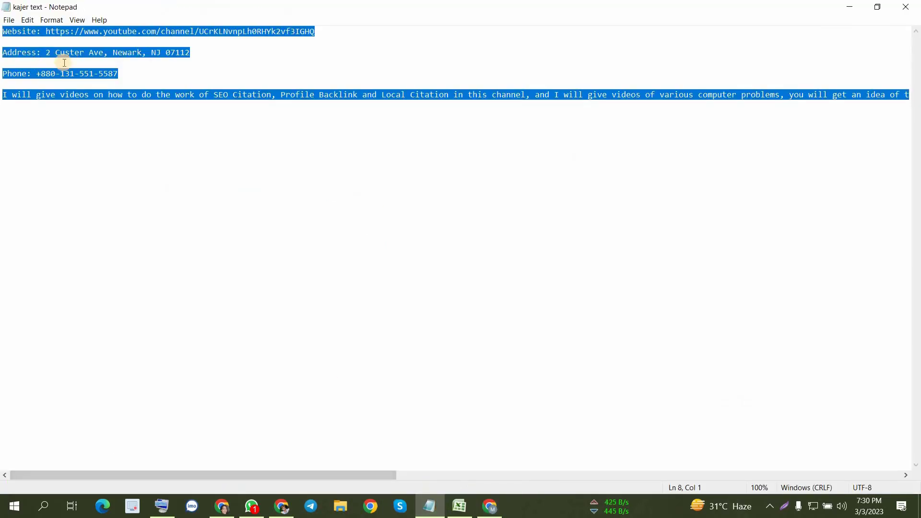
left_click(77, 116)
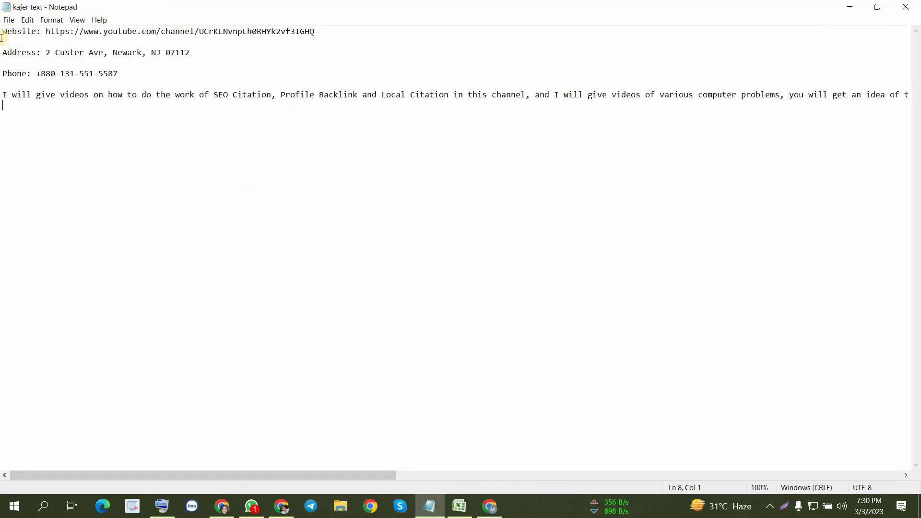
left_click_drag(1, 29, 16, 154)
key("ctrl+c")
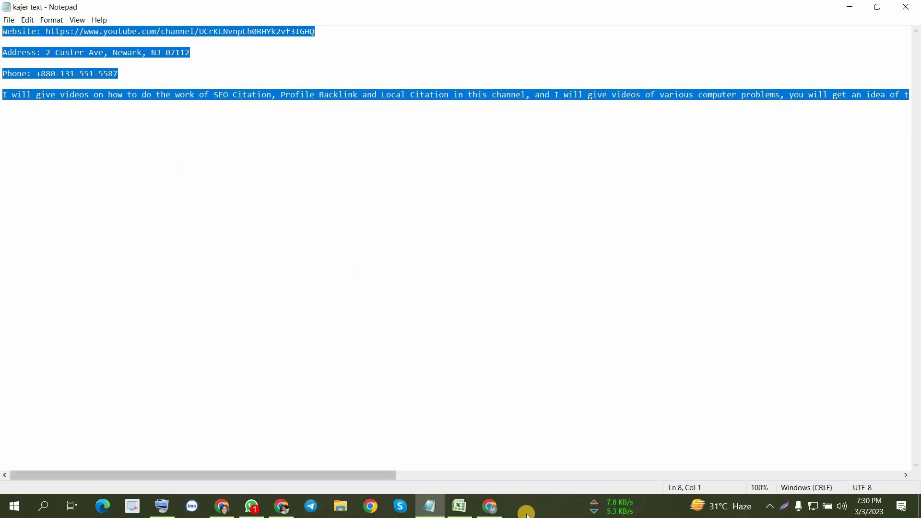
left_click(490, 508)
left_click(363, 238)
key("ctrl+v")
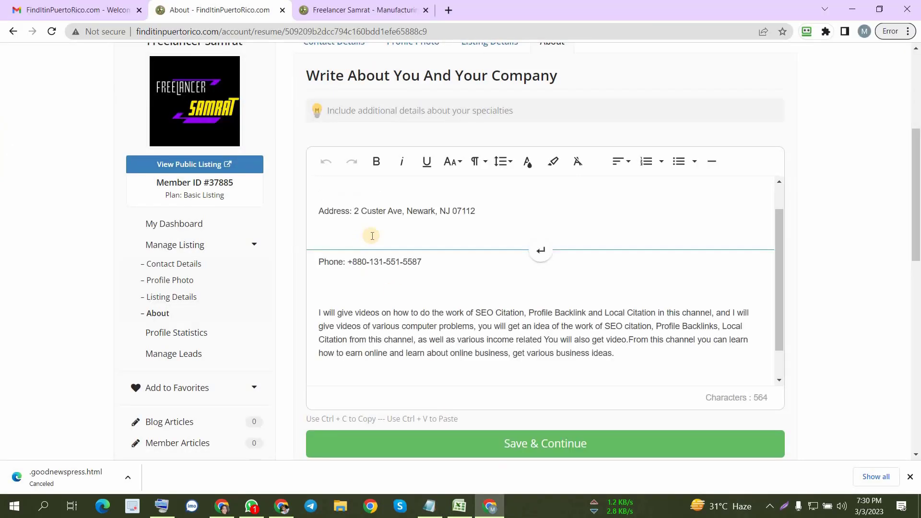
- Remove the empty paragraphs between the website, address, phone and description text in the About editor
scroll(382, 267, "up", 2)
left_click(323, 315)
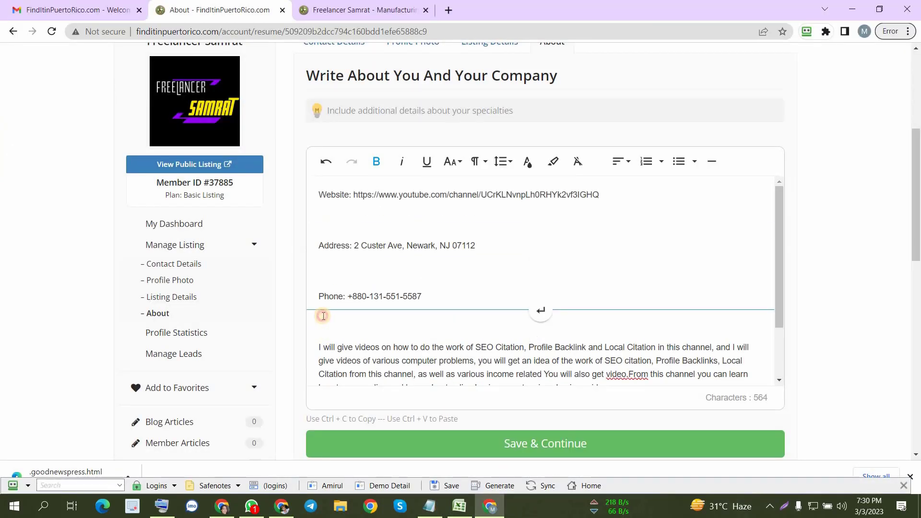
key("BackSpace")
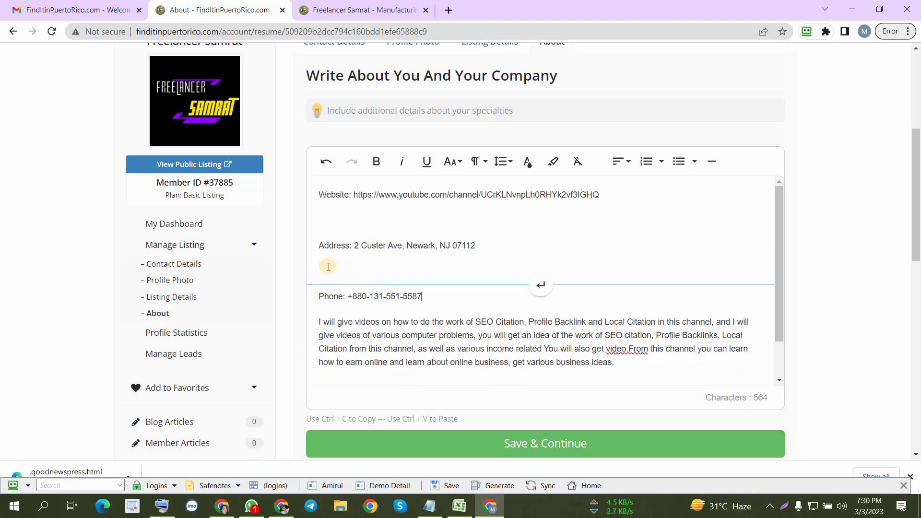
left_click(325, 266)
key("BackSpace")
left_click(328, 210)
key("BackSpace")
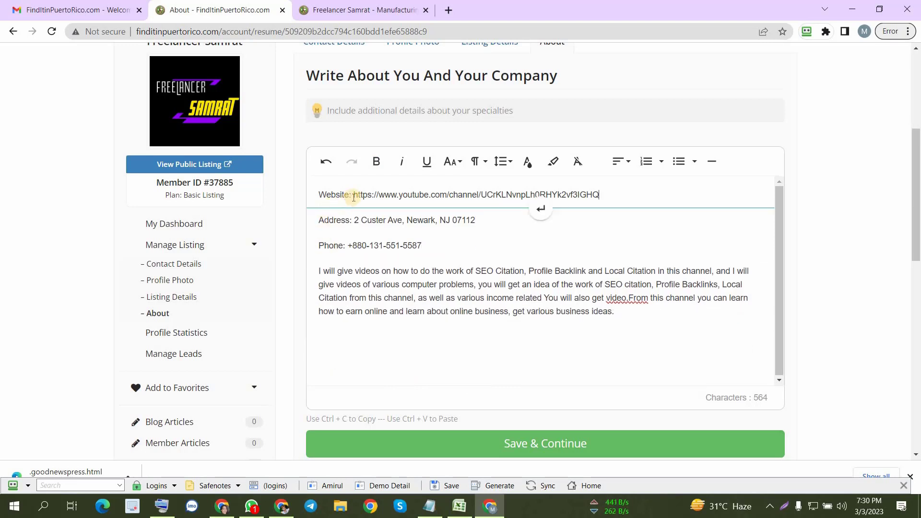
- Make the "Website:", "Address:" and "Phone:" labels bold in the About description
left_click_drag(352, 195, 313, 195)
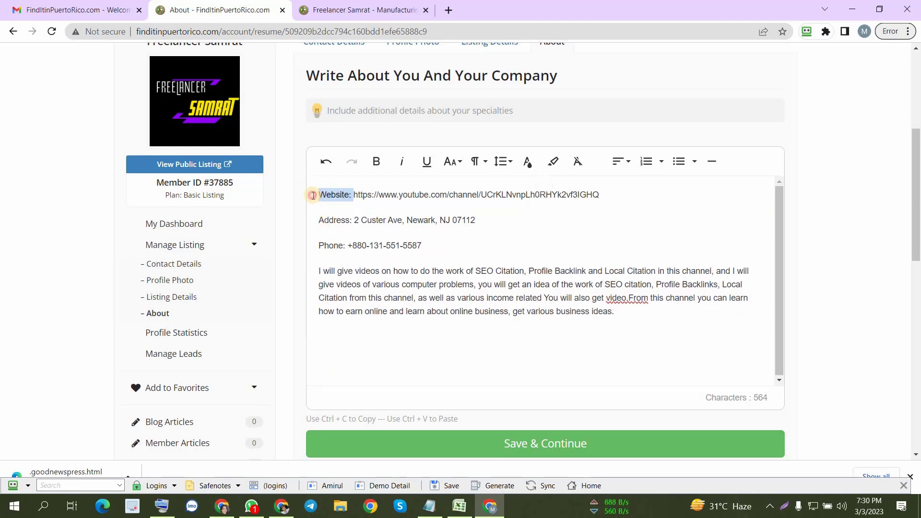
left_click(376, 164)
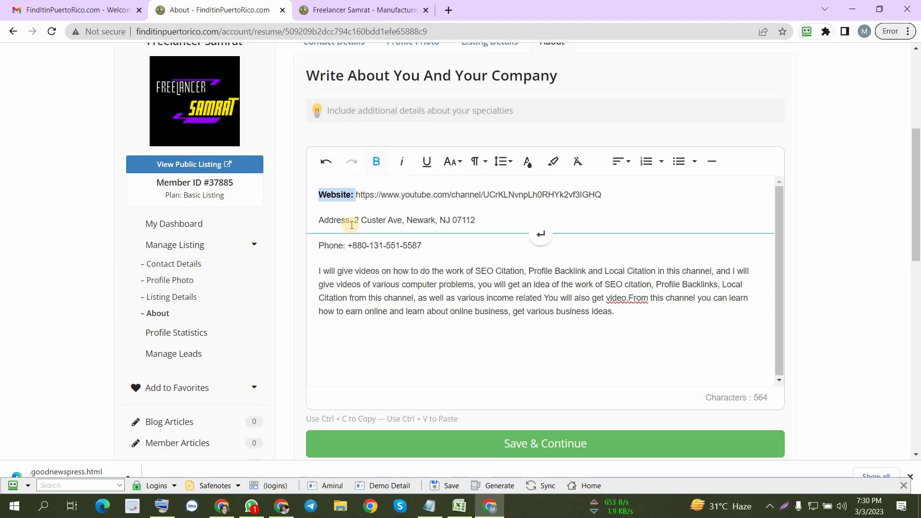
left_click_drag(349, 221, 313, 219)
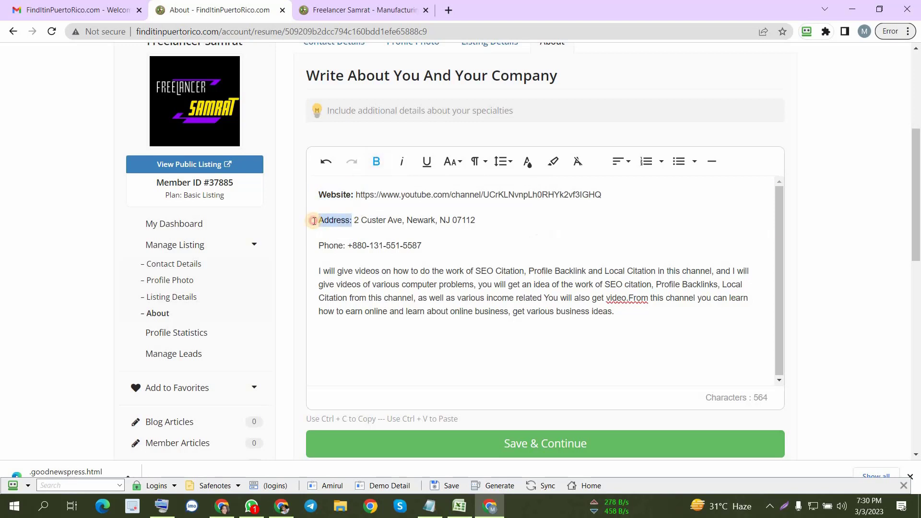
left_click(377, 163)
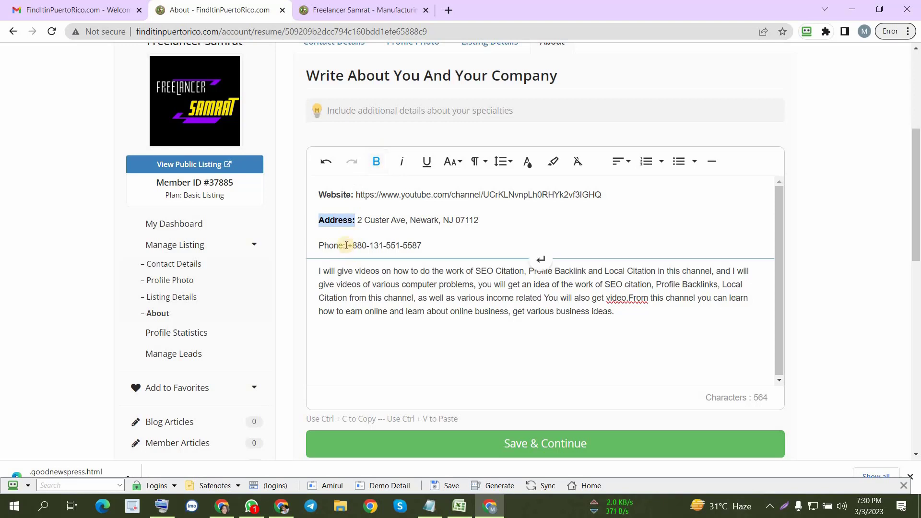
left_click_drag(348, 246, 315, 244)
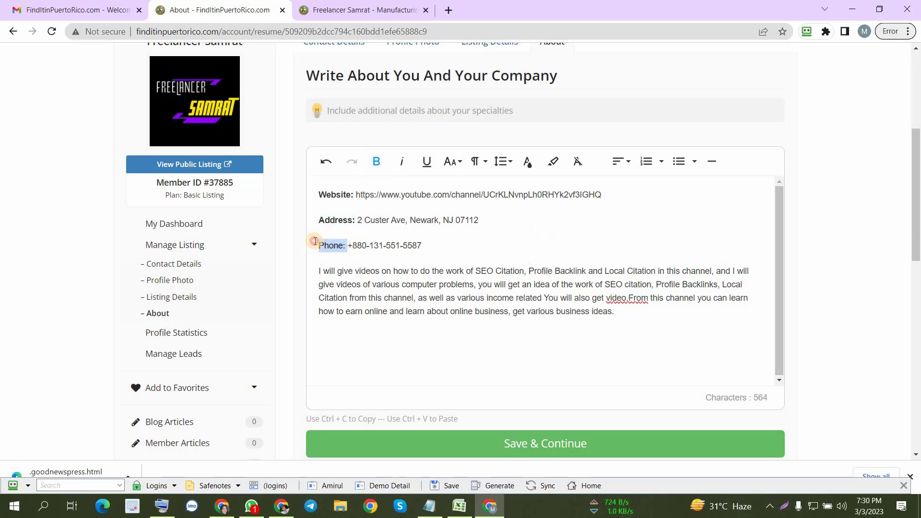
left_click(377, 163)
left_click(434, 245)
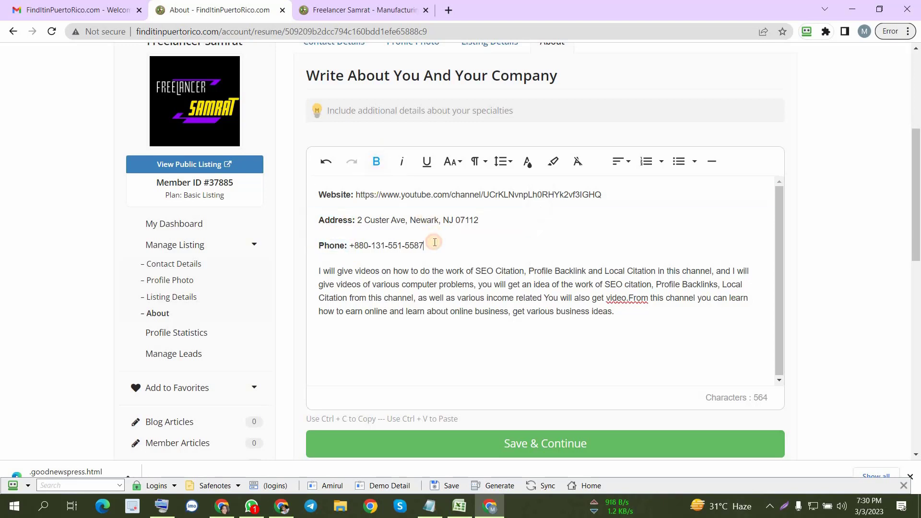
- Delete the whole phone line from the About description and save the description
left_click(395, 6)
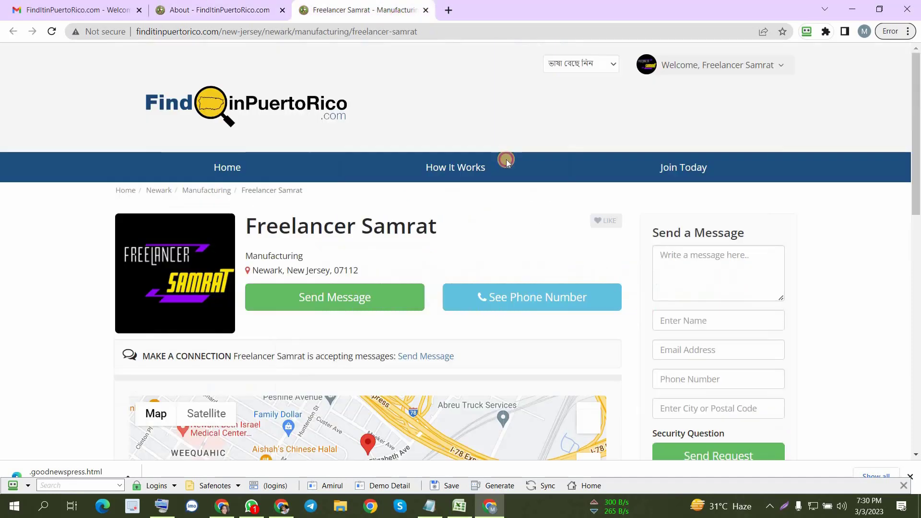
left_click(249, 6)
left_click_drag(424, 245, 293, 239)
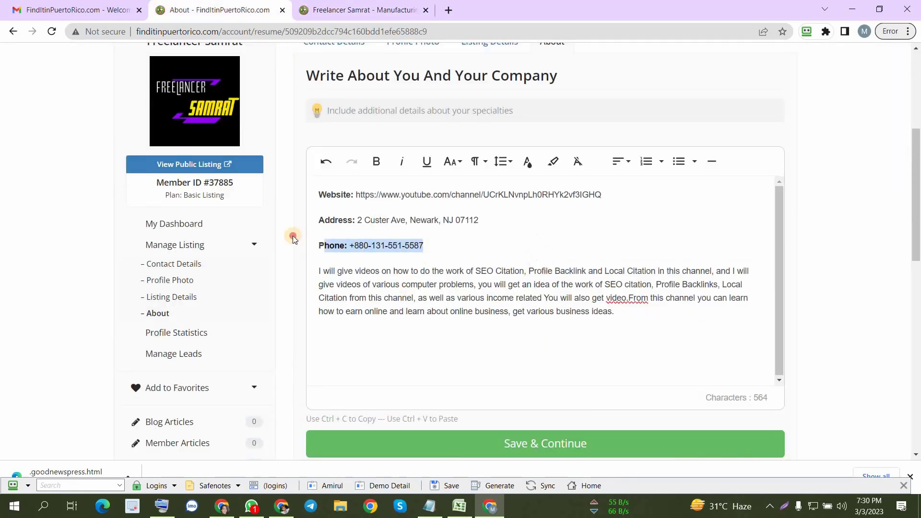
key("BackSpace")
key("BackSpace")
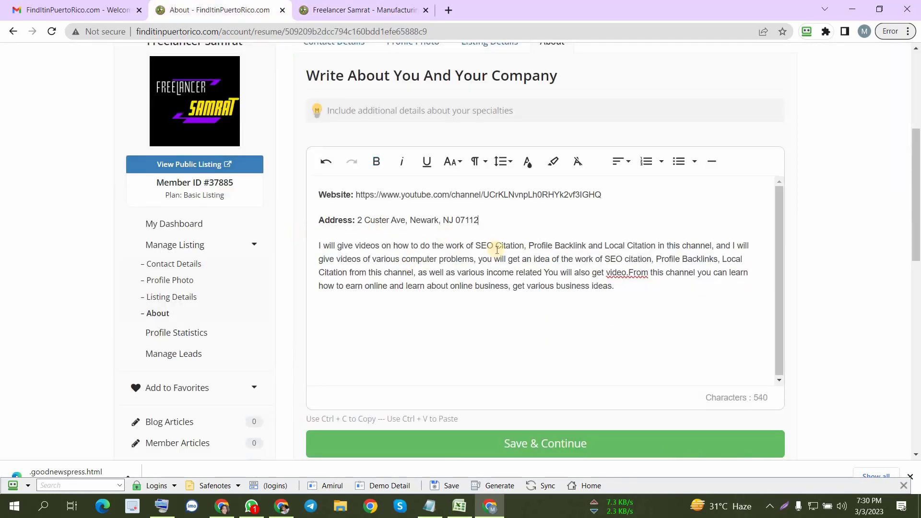
left_click(524, 441)
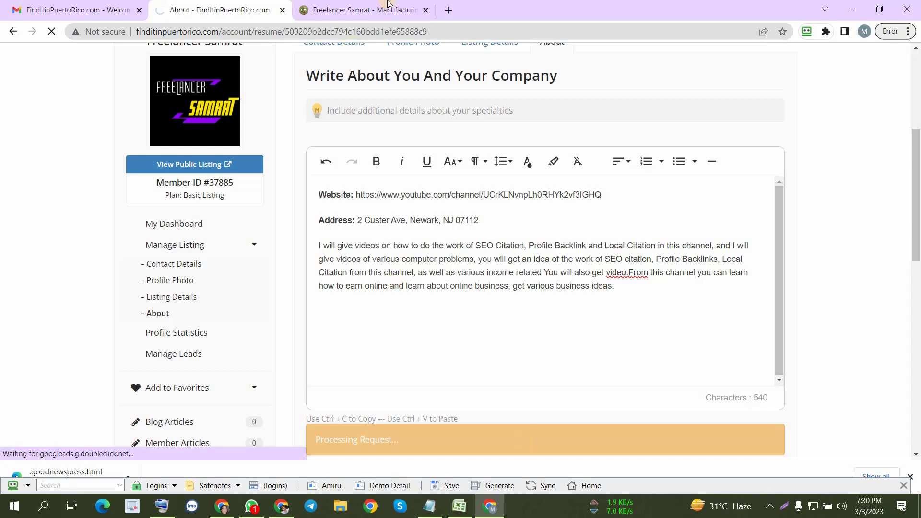
- Reload the public listing page and check its About section below the map
left_click(364, 8)
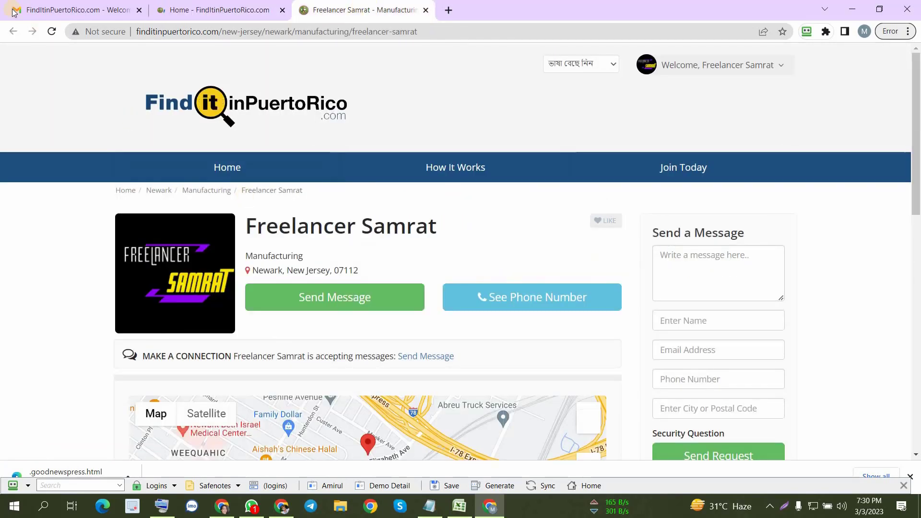
left_click(52, 32)
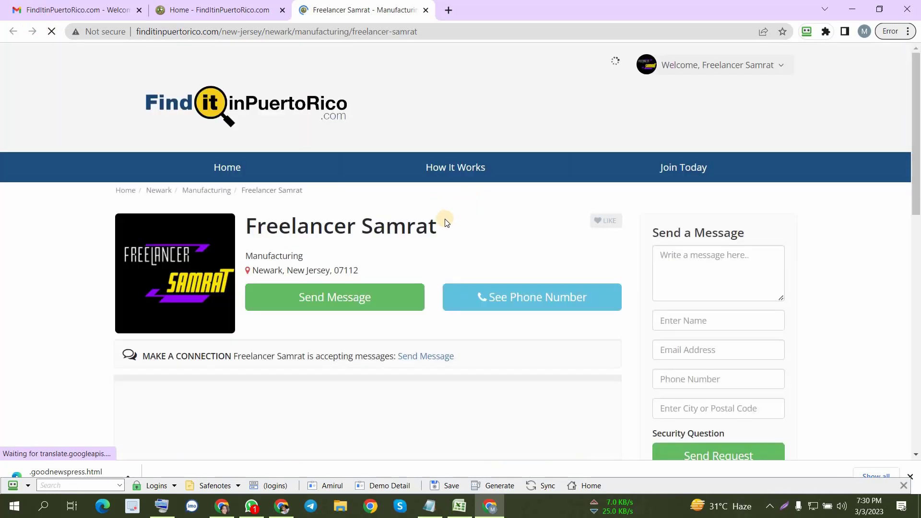
scroll(441, 221, "down", 1)
scroll(441, 220, "down", 4)
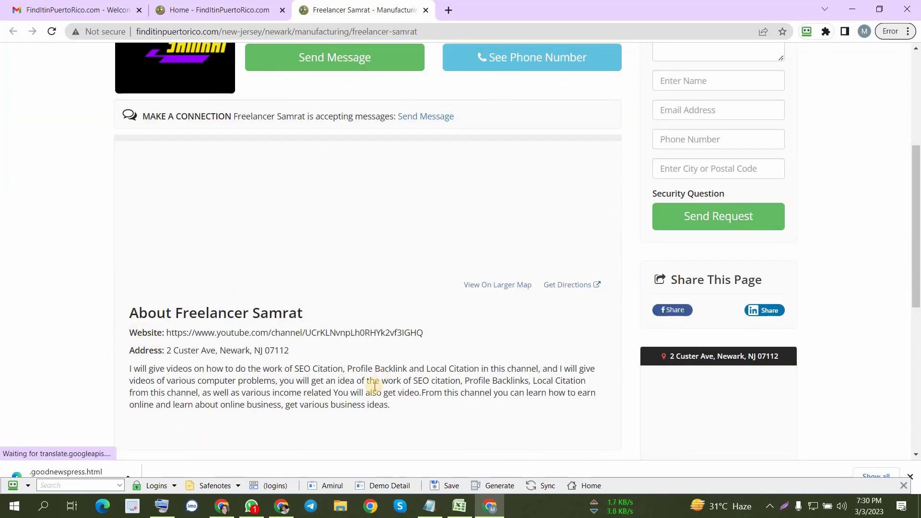
scroll(393, 212, "up", 5)
- Copy the public listing's URL into cell D166 of the Excel workbook "xamrat official", in the finditinpuertorico.com row
left_click(427, 32)
key("ctrl+c")
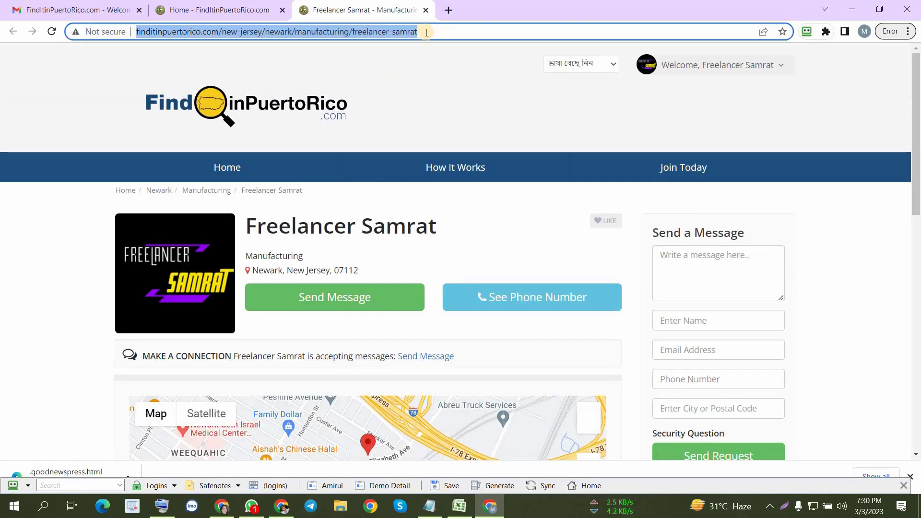
left_click(459, 506)
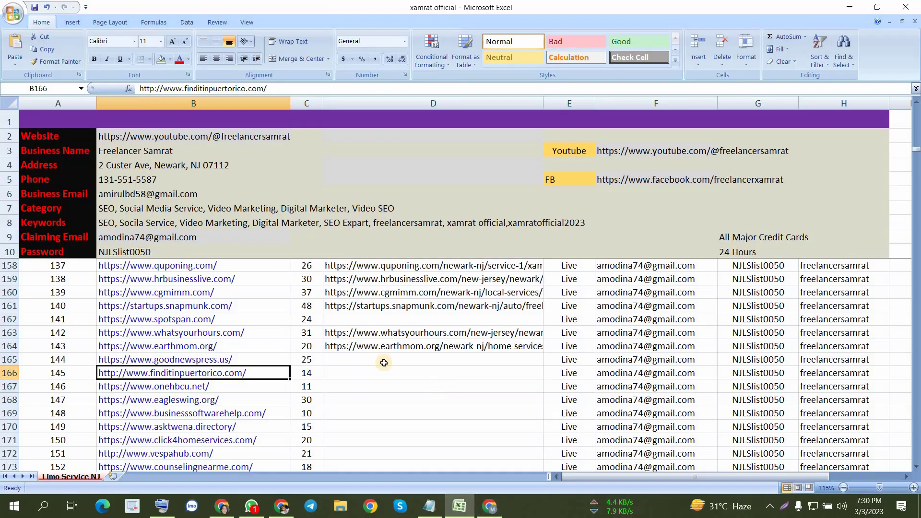
left_click(355, 376)
key("ctrl+v")
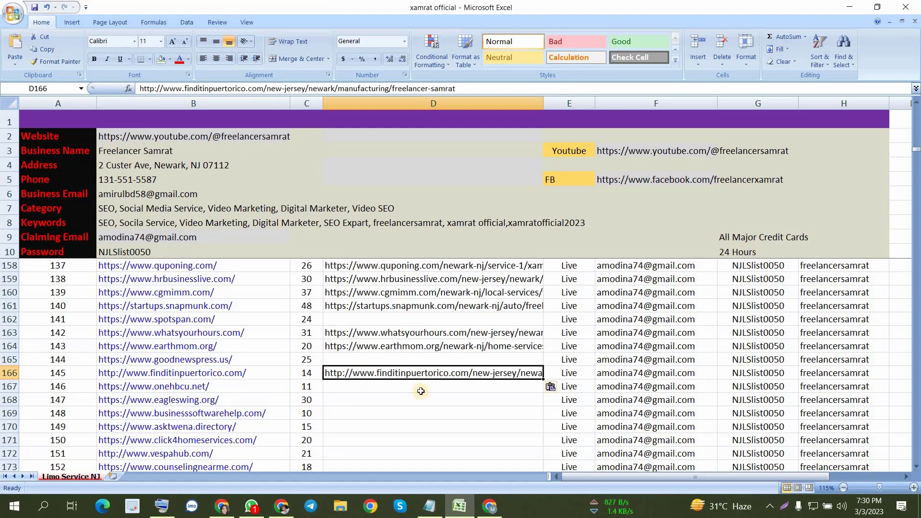
left_click(382, 412)
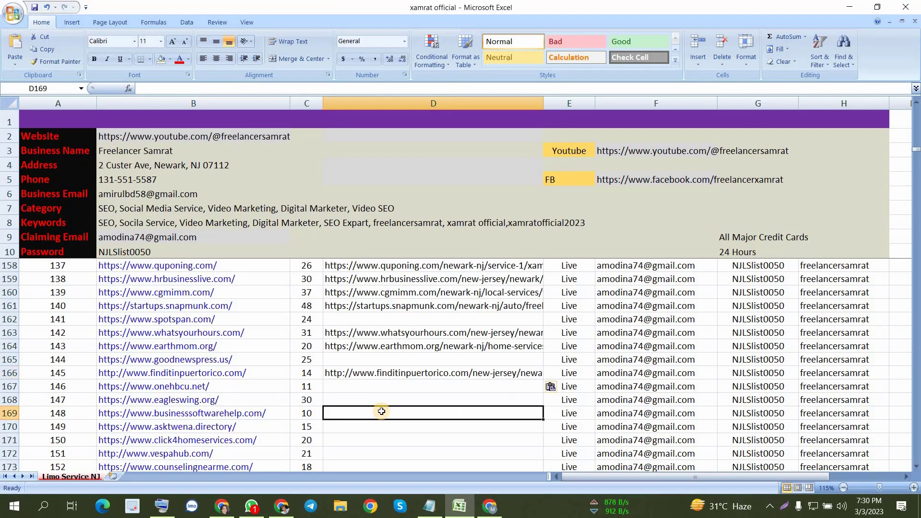
left_click(398, 398)
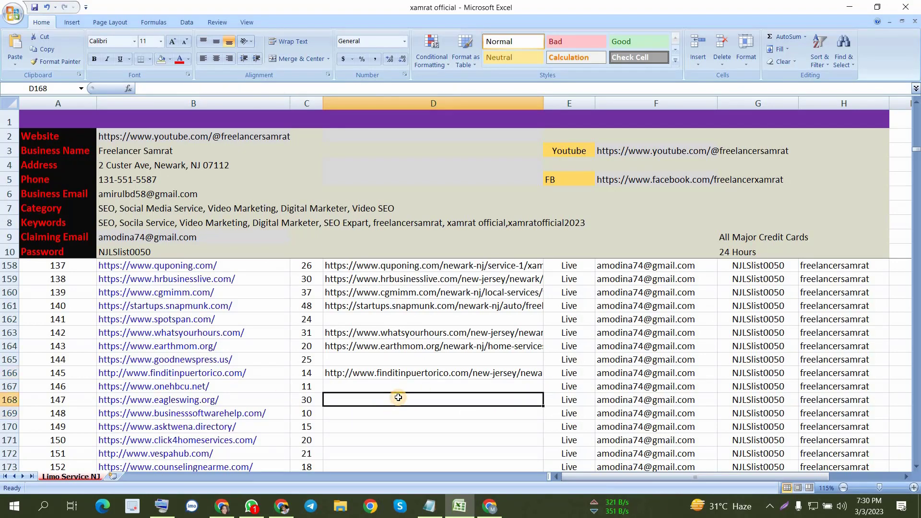
left_click(388, 422)
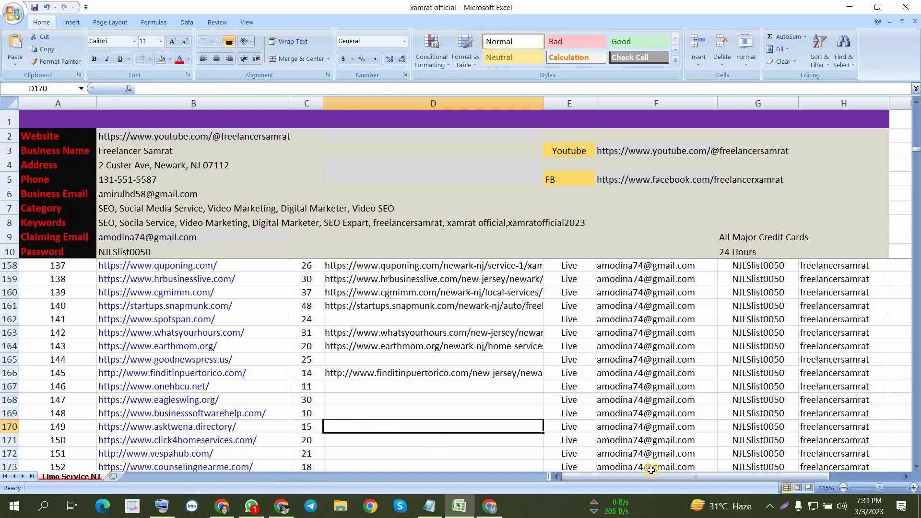
left_click(770, 506)
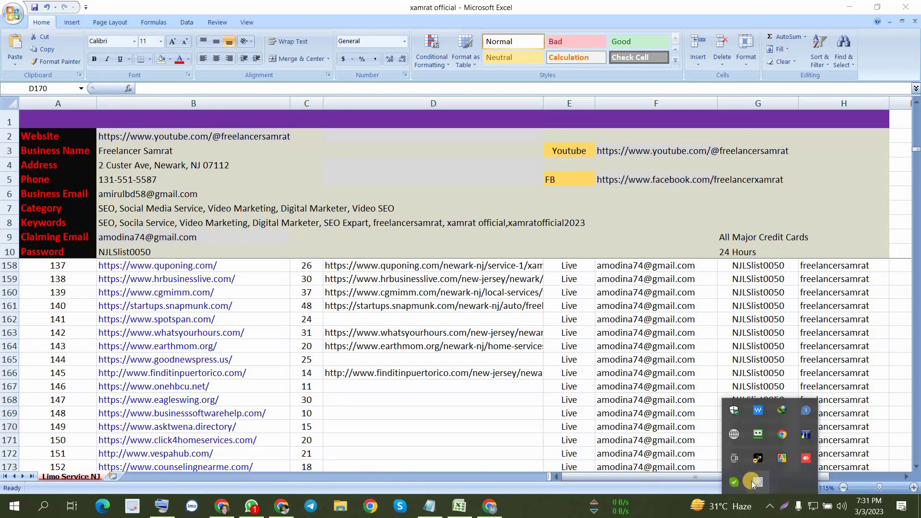